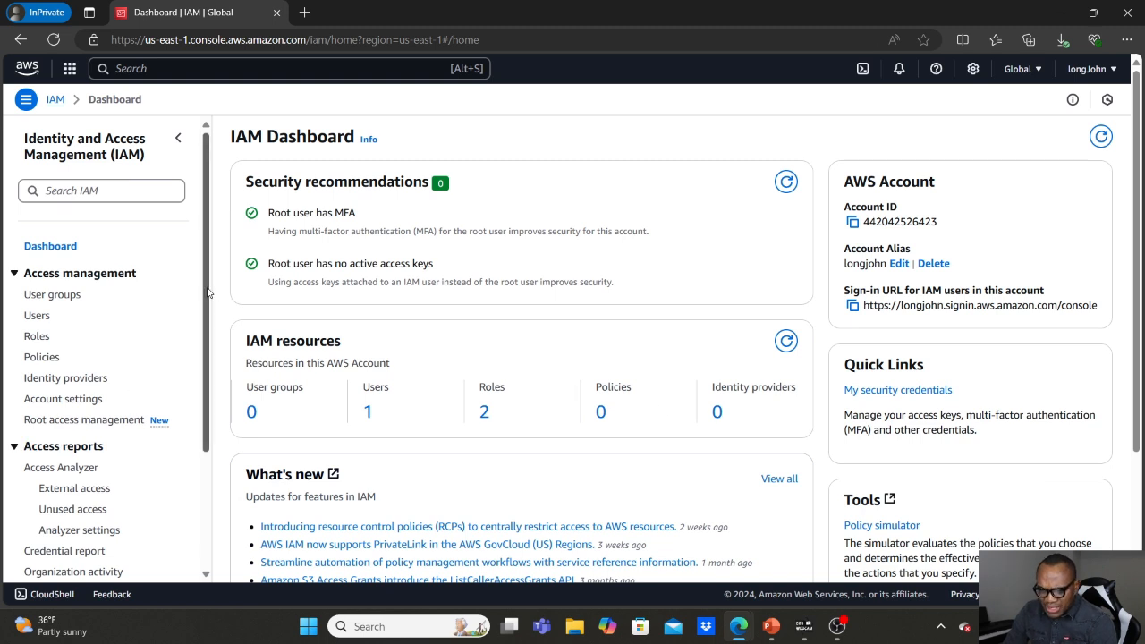
Create an IAM Access Analyzer for external access analysis in US East (N. Virginia), keeping the default name and adding no tags.
{"action": "left_click_drag", "start_coordinate": [207, 293], "coordinate": [196, 385]}
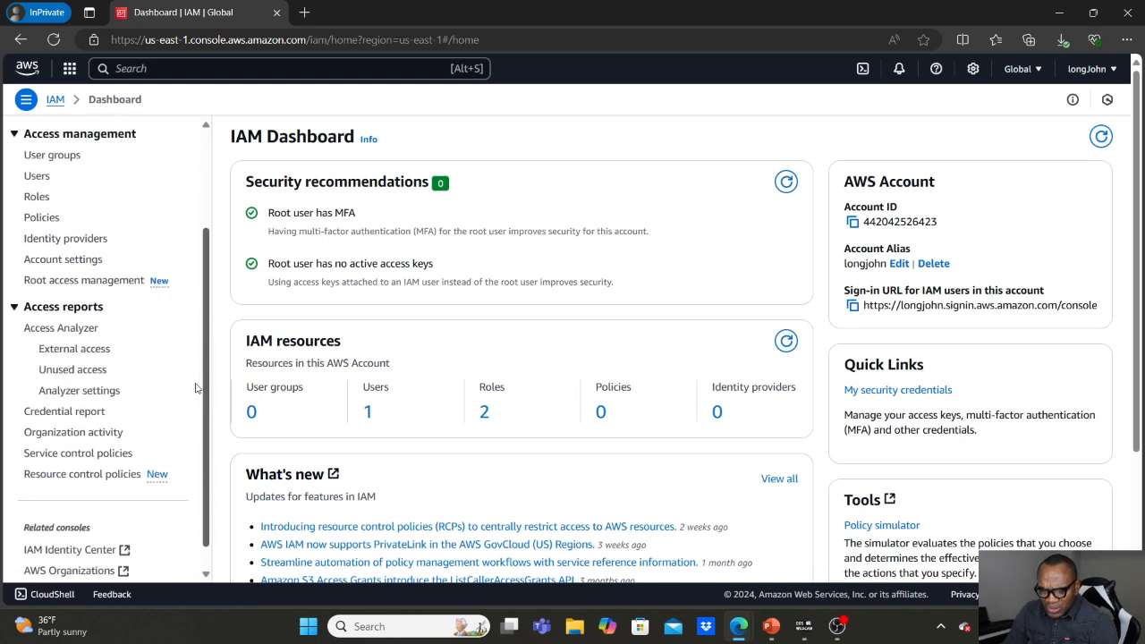
{"action": "left_click", "coordinate": [53, 330]}
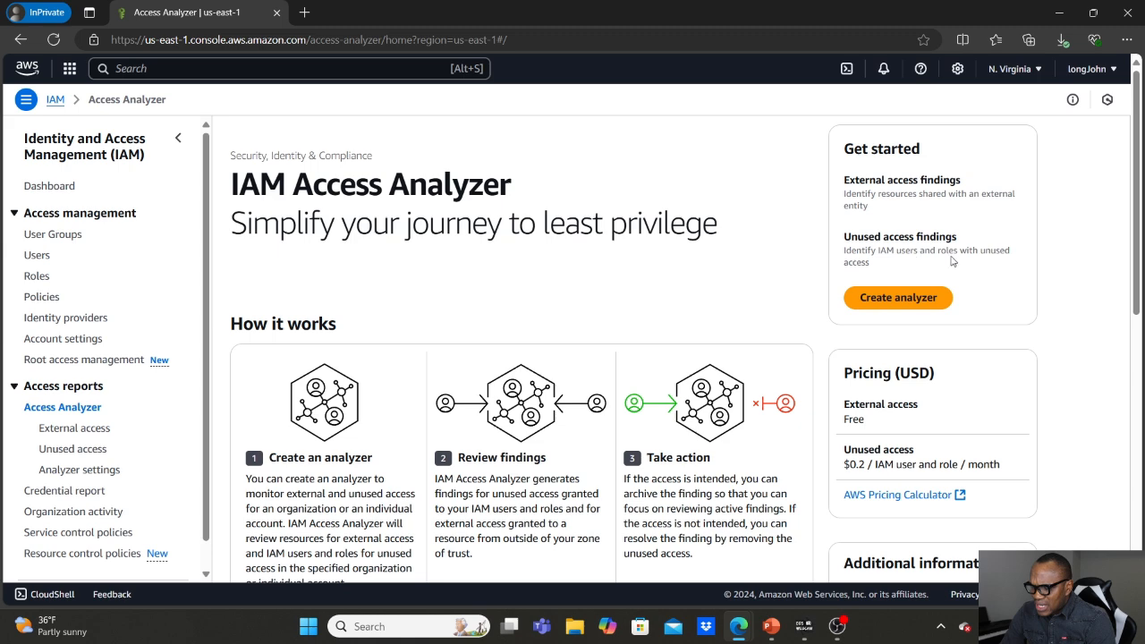
{"action": "left_click", "coordinate": [884, 303]}
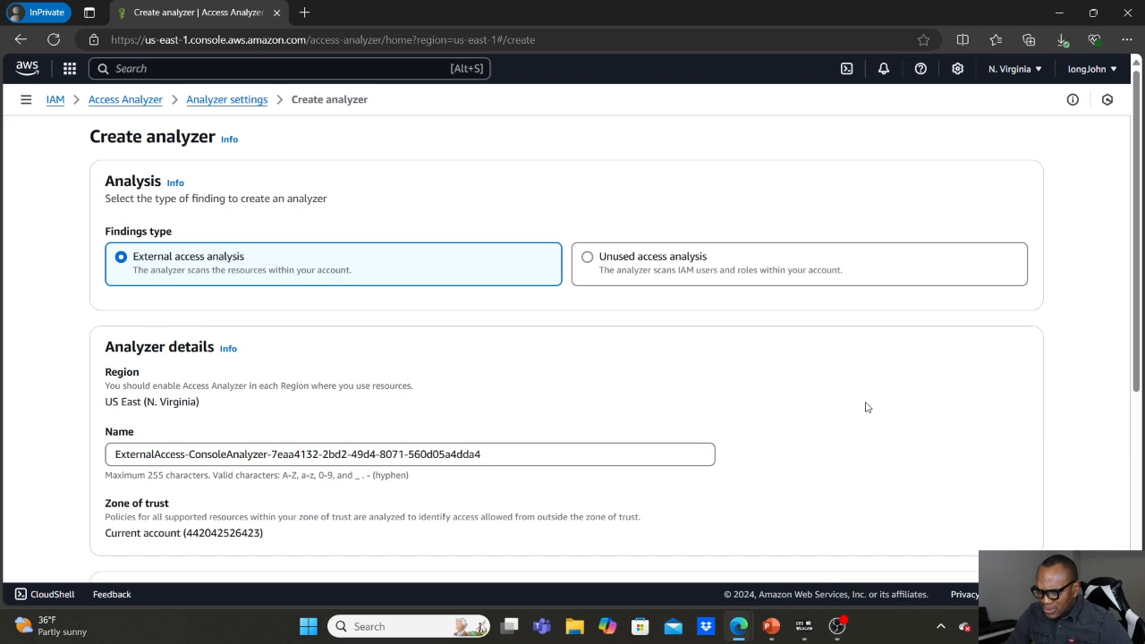
{"action": "scroll", "coordinate": [865, 407], "scroll_direction": "down", "scroll_amount": 3}
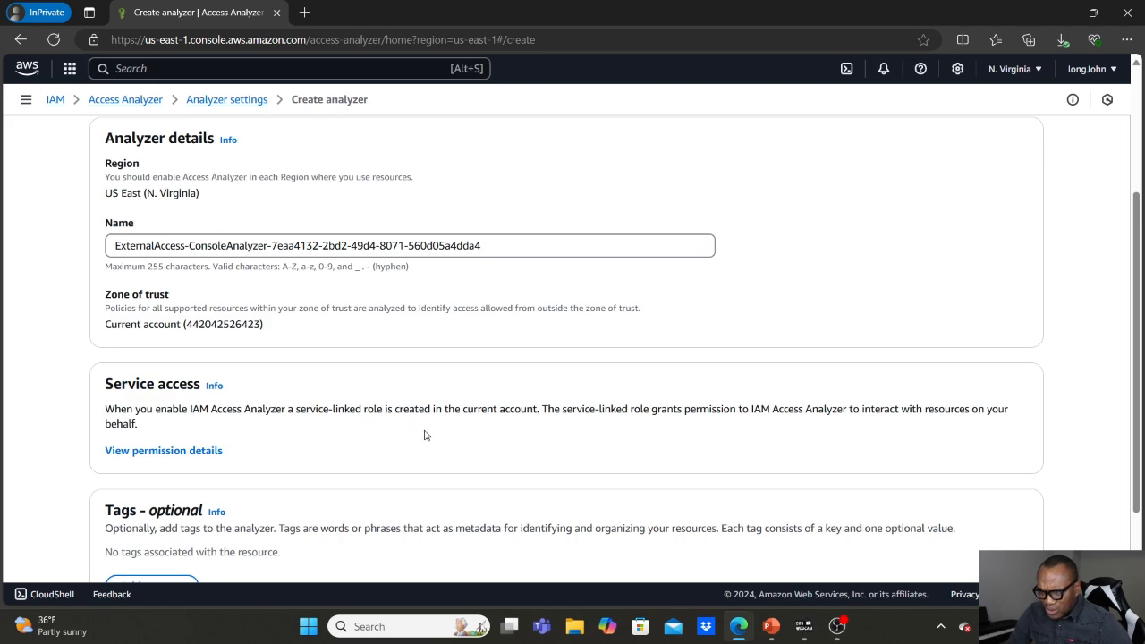
{"action": "scroll", "coordinate": [51, 396], "scroll_direction": "down", "scroll_amount": 2}
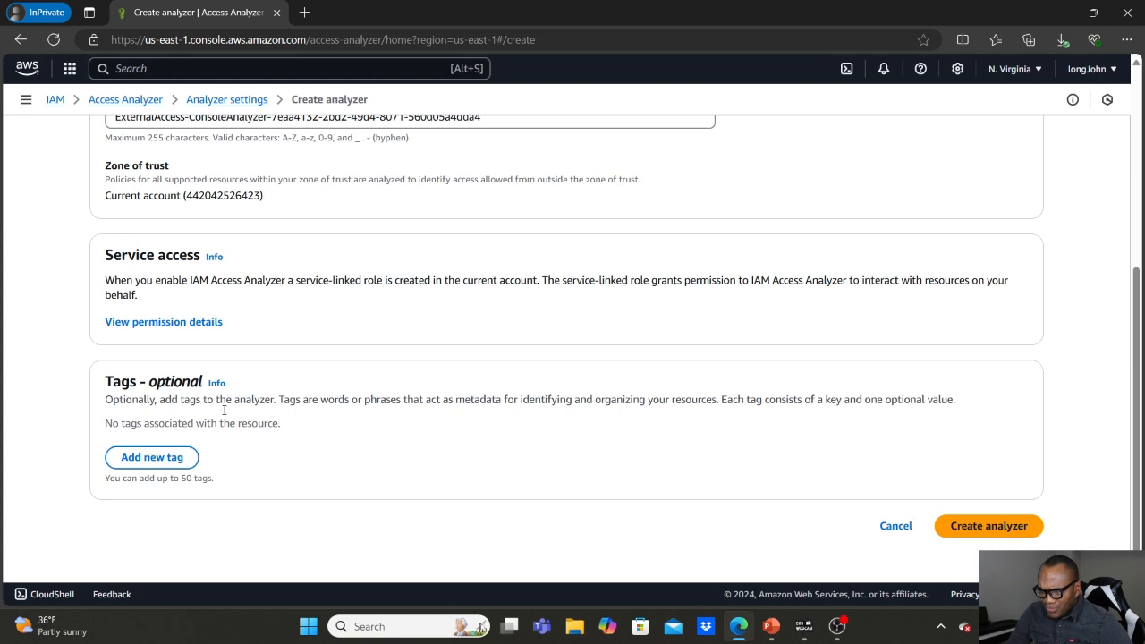
{"action": "left_click", "coordinate": [988, 527]}
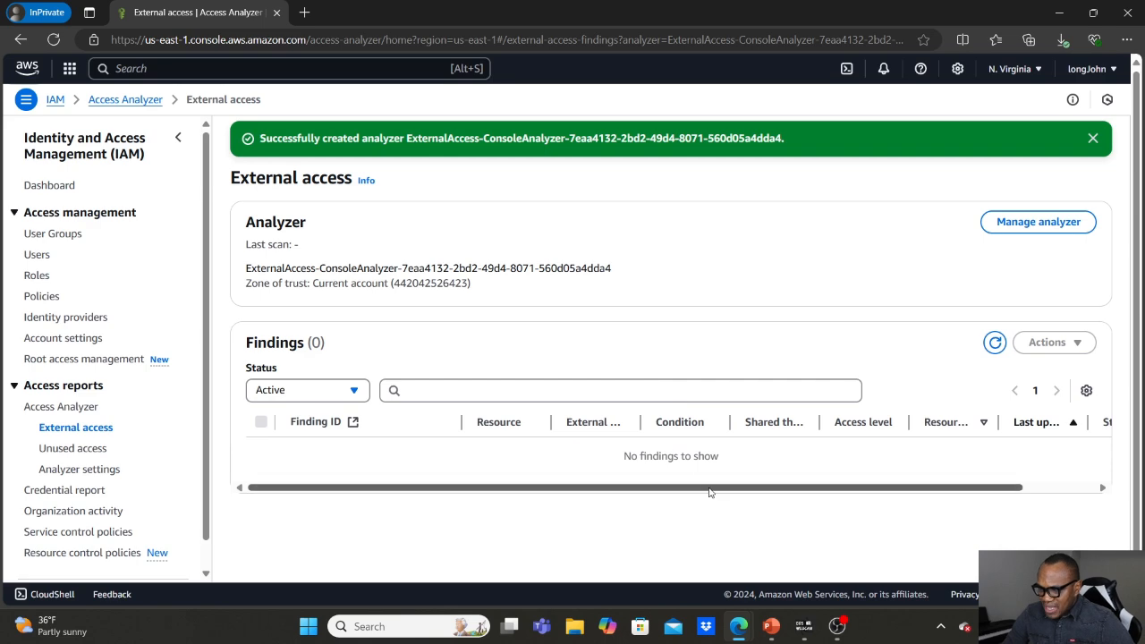
Switch to the other AWS account's browser window and review Access Analyzer's summary of external and unused access findings.
{"action": "mouse_move", "coordinate": [738, 633]}
{"action": "left_click", "coordinate": [656, 550]}
{"action": "left_click", "coordinate": [905, 15]}
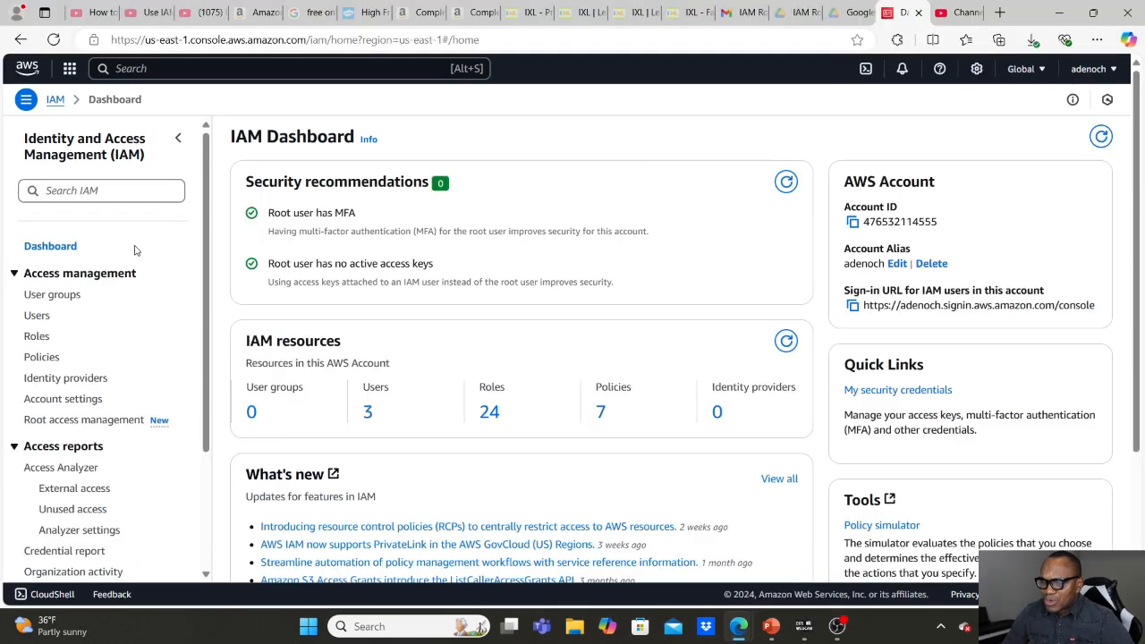
{"action": "left_click", "coordinate": [62, 470]}
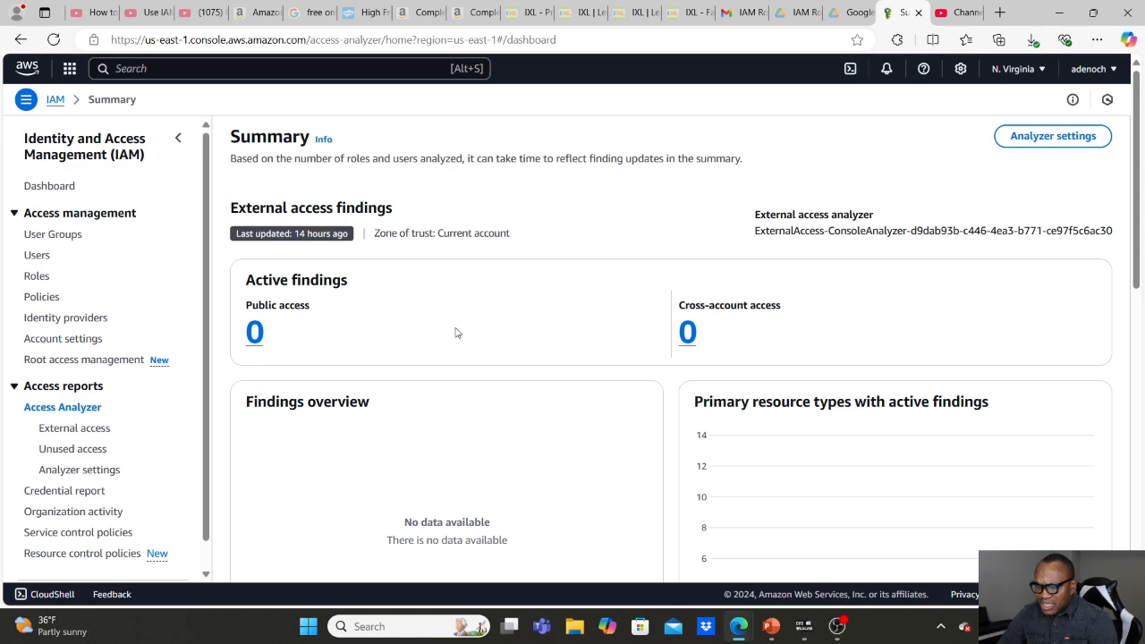
{"action": "scroll", "coordinate": [448, 315], "scroll_direction": "down", "scroll_amount": 1}
{"action": "scroll", "coordinate": [449, 314], "scroll_direction": "down", "scroll_amount": 5}
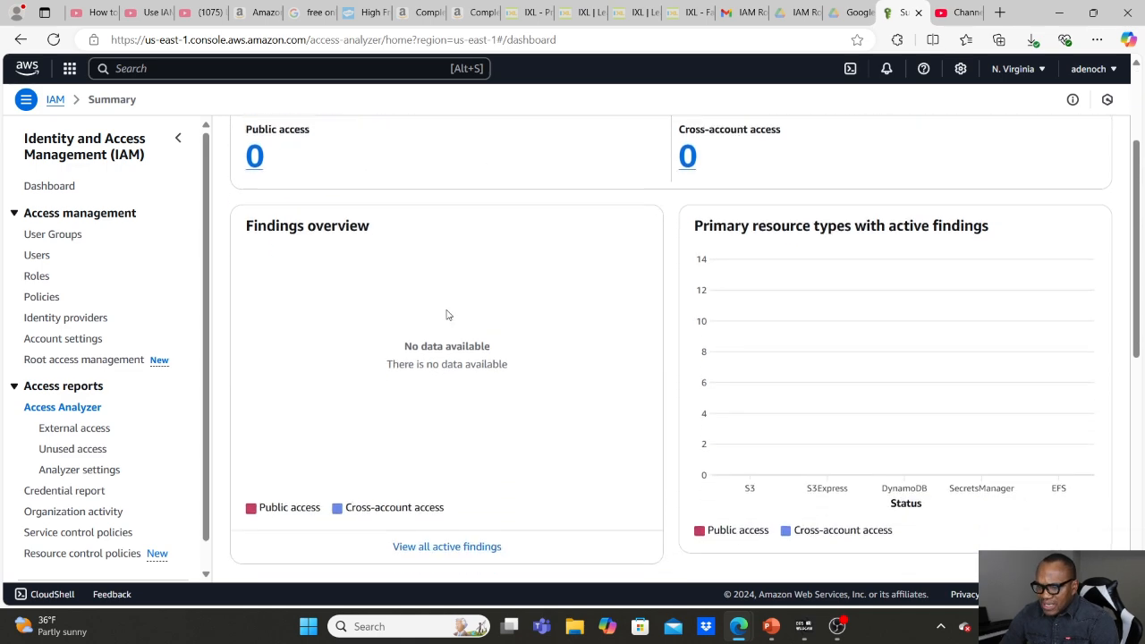
{"action": "scroll", "coordinate": [448, 315], "scroll_direction": "down", "scroll_amount": 2}
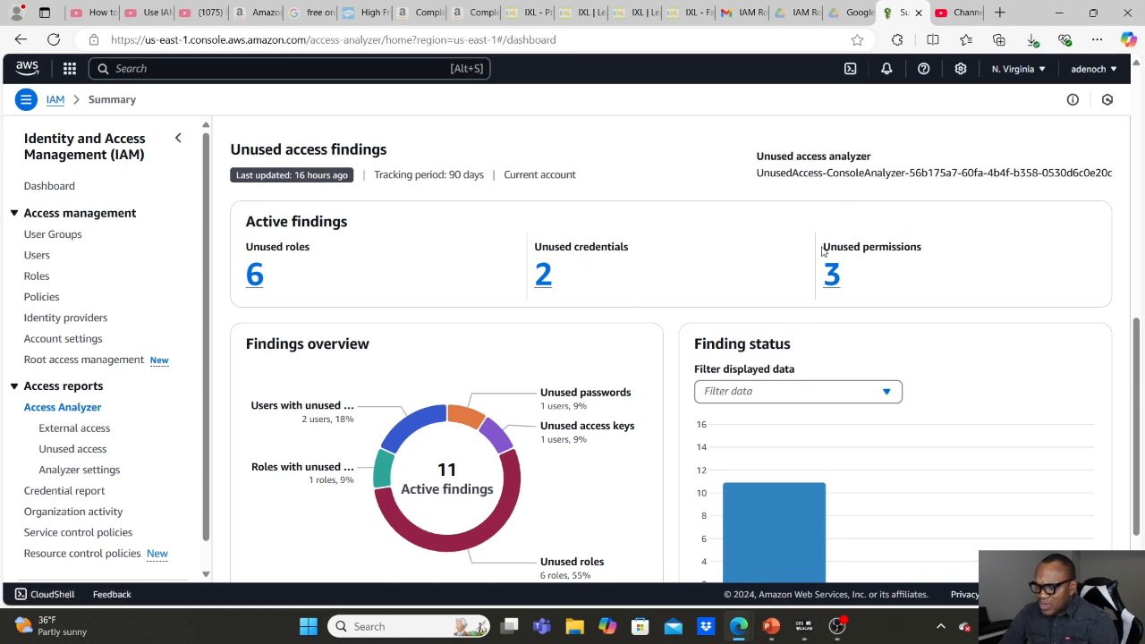
{"action": "scroll", "coordinate": [576, 312], "scroll_direction": "down", "scroll_amount": 1}
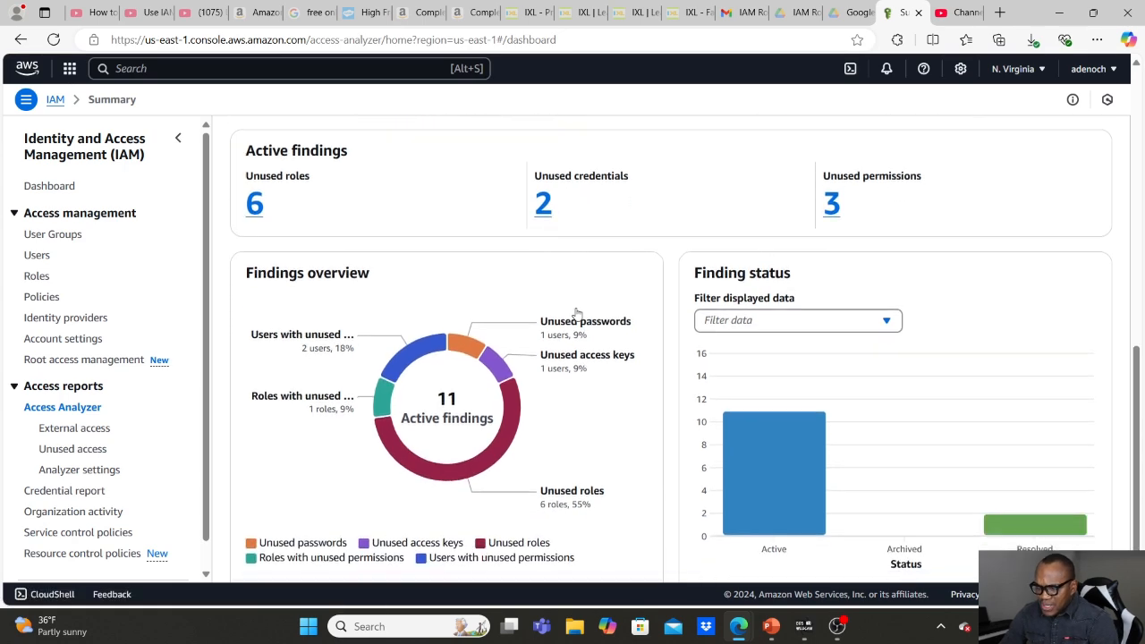
{"action": "scroll", "coordinate": [577, 312], "scroll_direction": "down", "scroll_amount": 1}
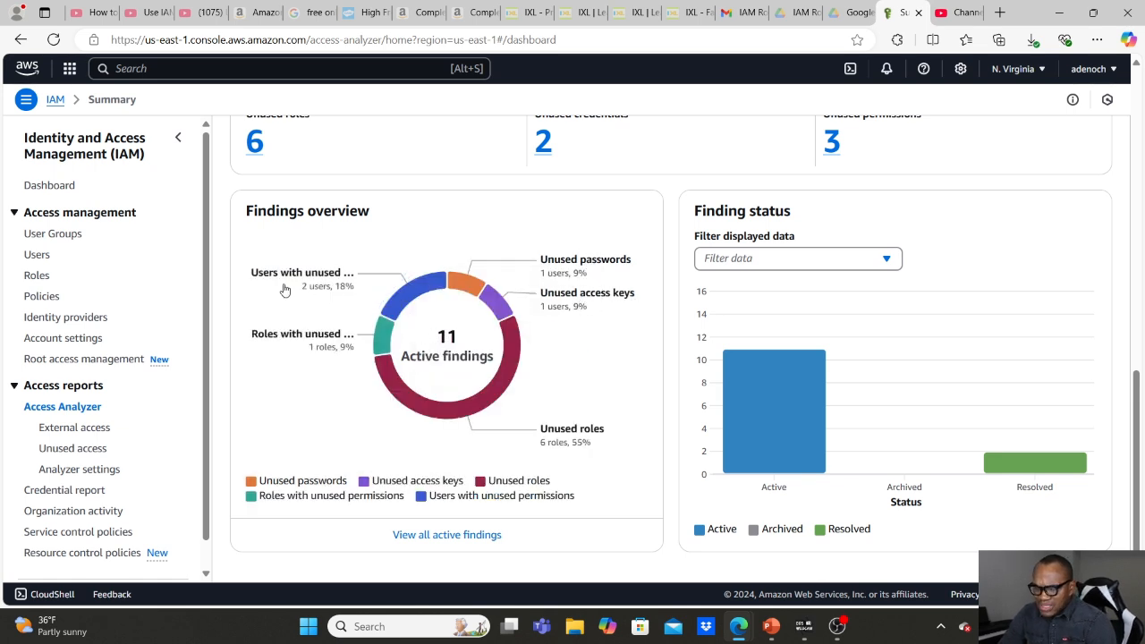
Display all active unused access findings and review their finding types and IAM resources.
{"action": "left_click", "coordinate": [435, 535]}
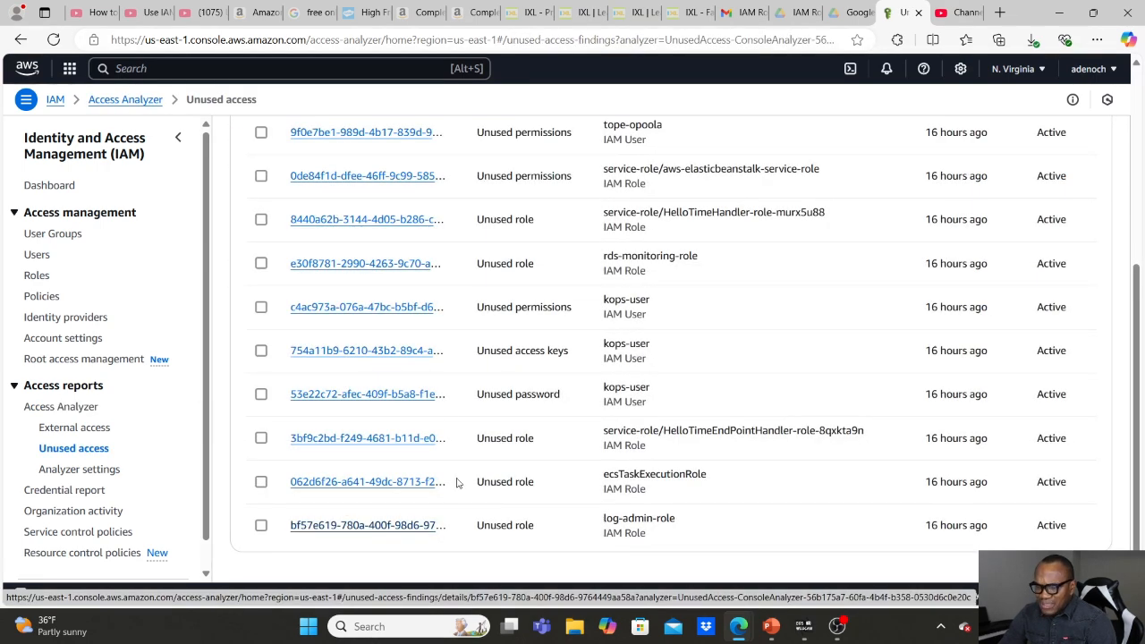
{"action": "scroll", "coordinate": [446, 412], "scroll_direction": "up", "scroll_amount": 5}
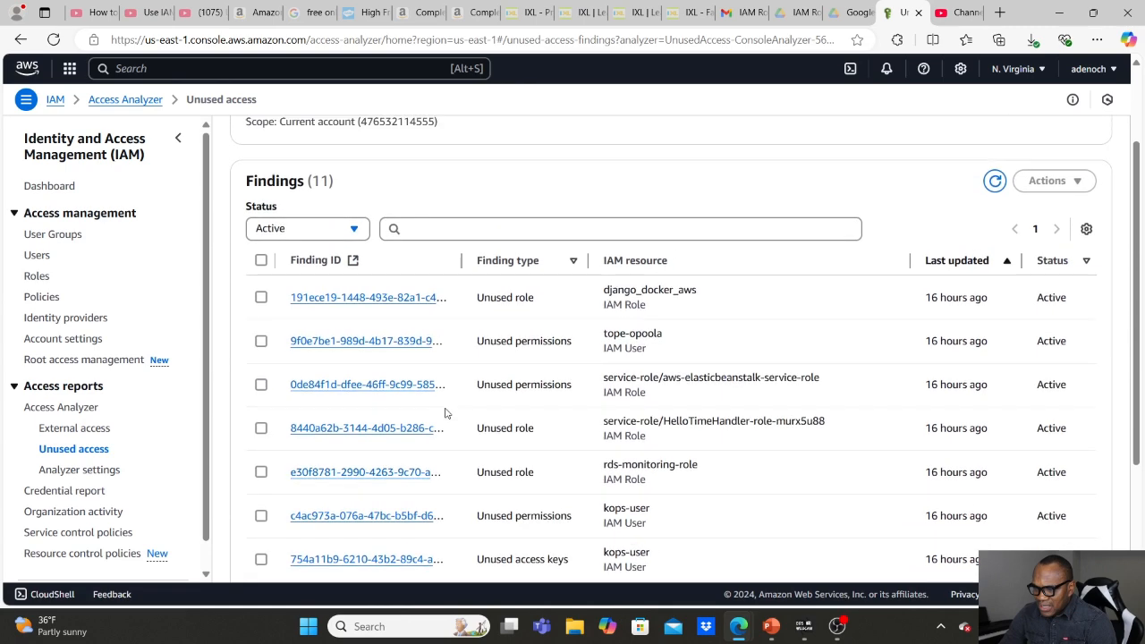
{"action": "scroll", "coordinate": [445, 412], "scroll_direction": "down", "scroll_amount": 1}
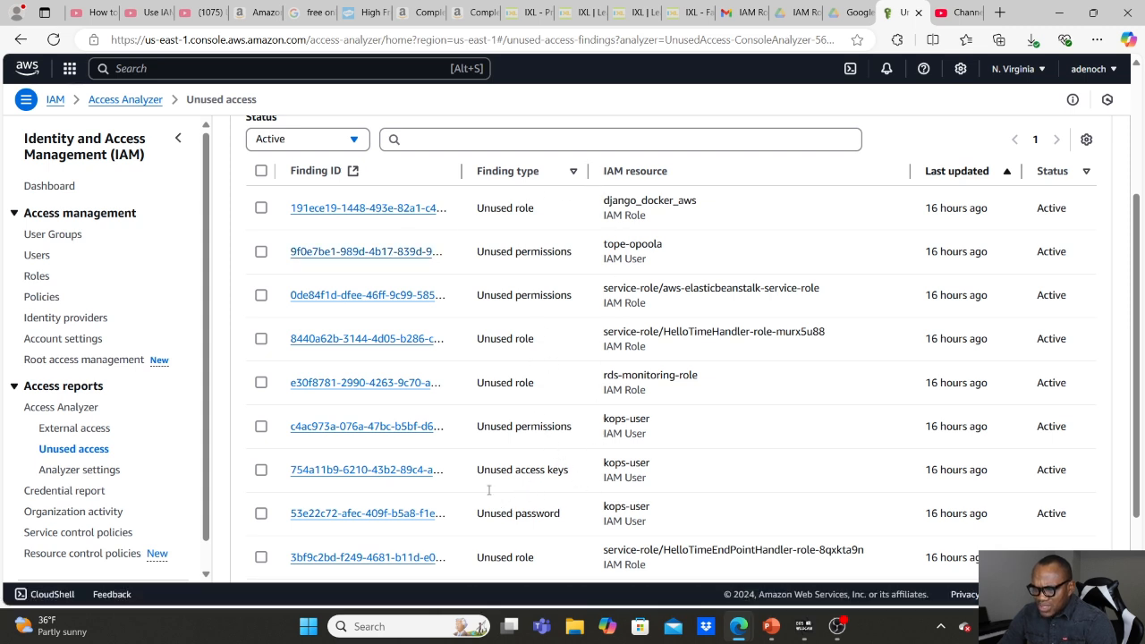
Open the first IAM user's unused permissions finding and review its unused services and recommended policy.
{"action": "left_click", "coordinate": [373, 252]}
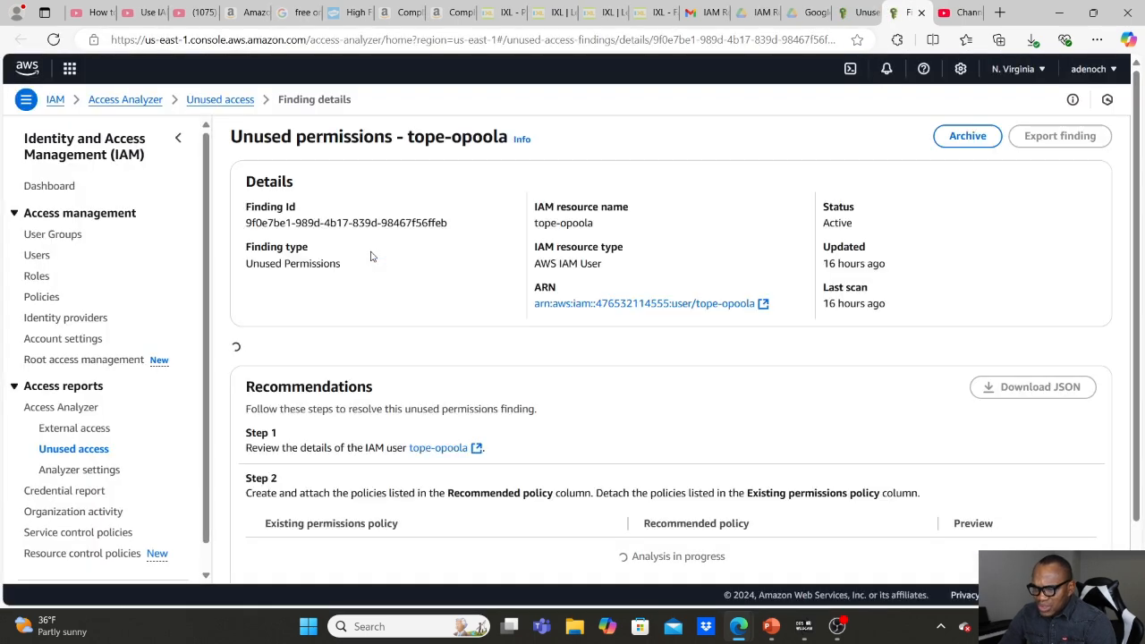
{"action": "scroll", "coordinate": [372, 257], "scroll_direction": "down", "scroll_amount": 1}
{"action": "scroll", "coordinate": [372, 256], "scroll_direction": "down", "scroll_amount": 1}
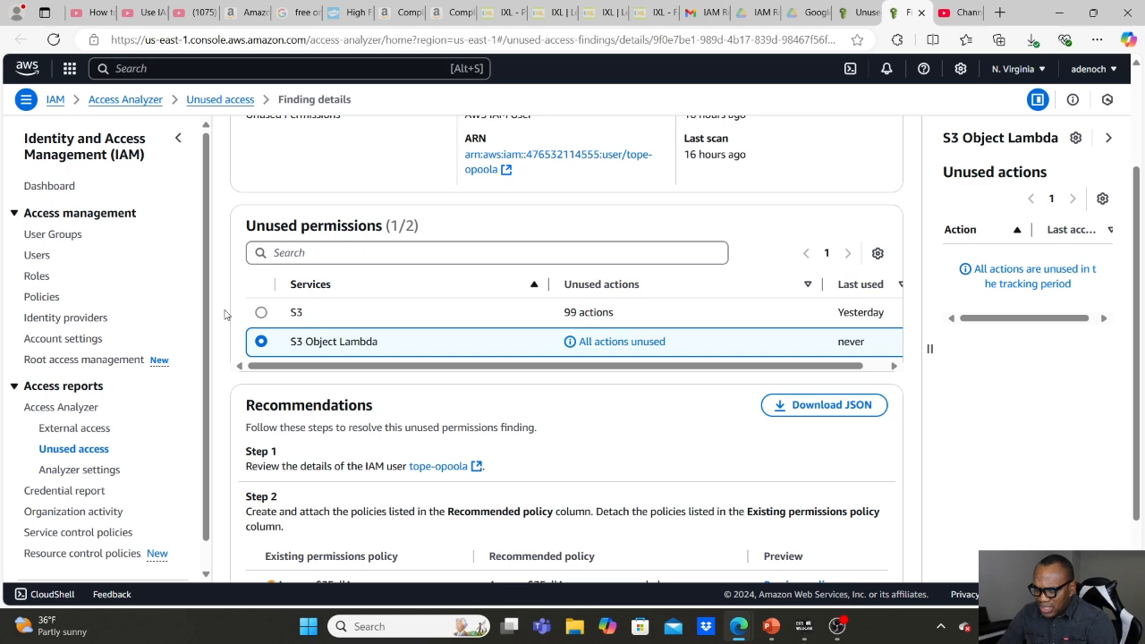
{"action": "scroll", "coordinate": [224, 314], "scroll_direction": "down", "scroll_amount": 2}
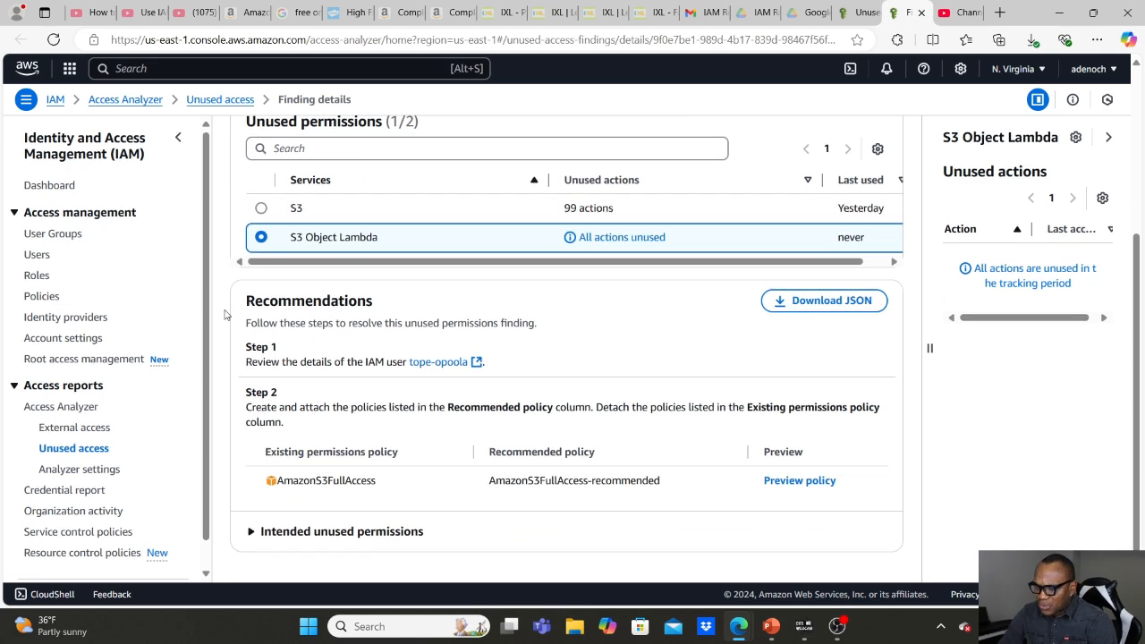
{"action": "scroll", "coordinate": [225, 314], "scroll_direction": "up", "scroll_amount": 4}
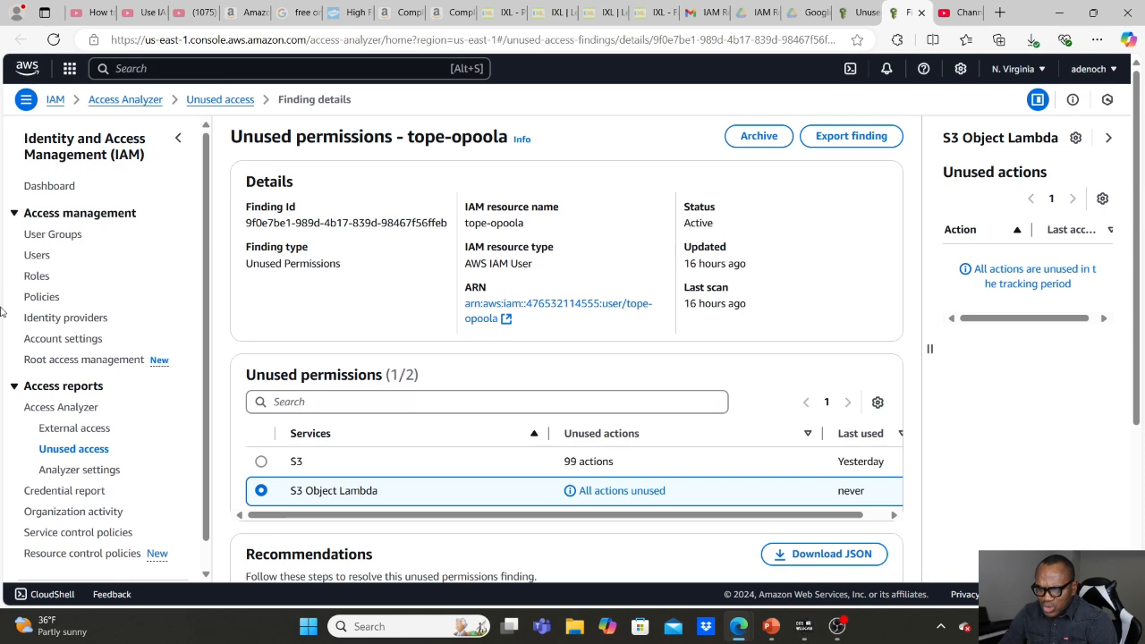
Start generating a new CloudTrail-based policy for the IAM user from the unused permissions finding, replacing the previously generated policy.
{"action": "left_click", "coordinate": [28, 258]}
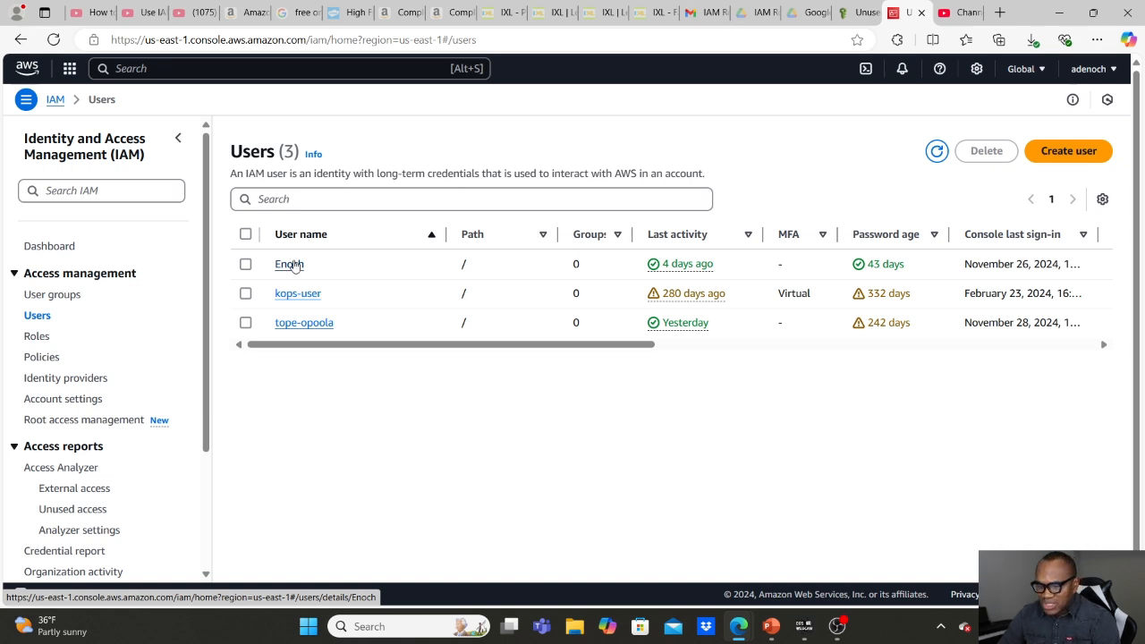
{"action": "left_click", "coordinate": [301, 325]}
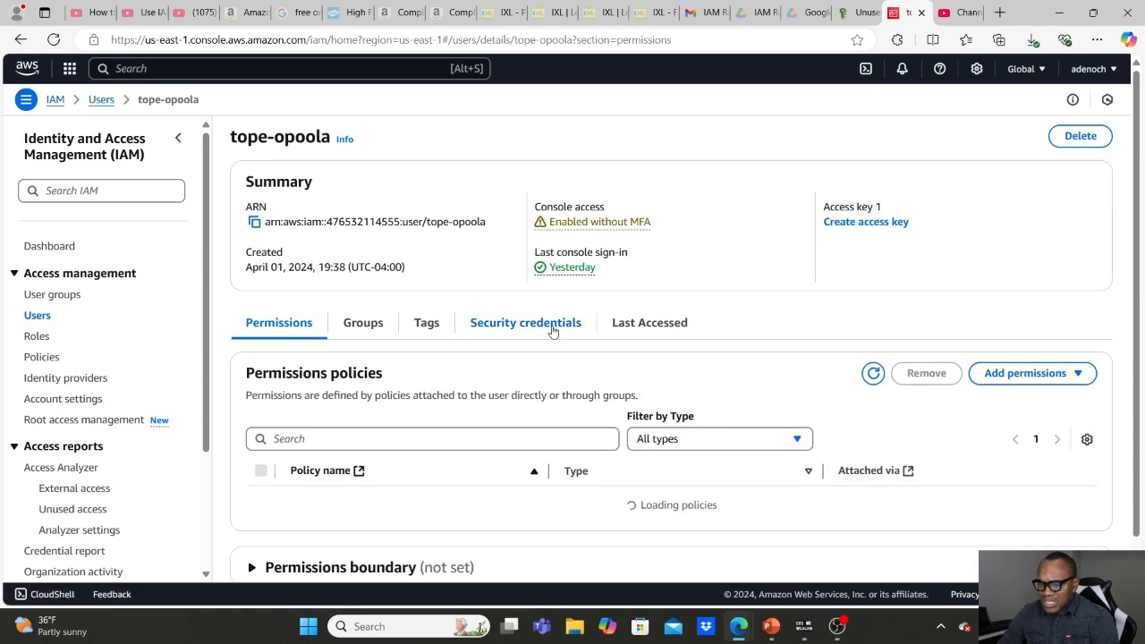
{"action": "scroll", "coordinate": [532, 362], "scroll_direction": "down", "scroll_amount": 3}
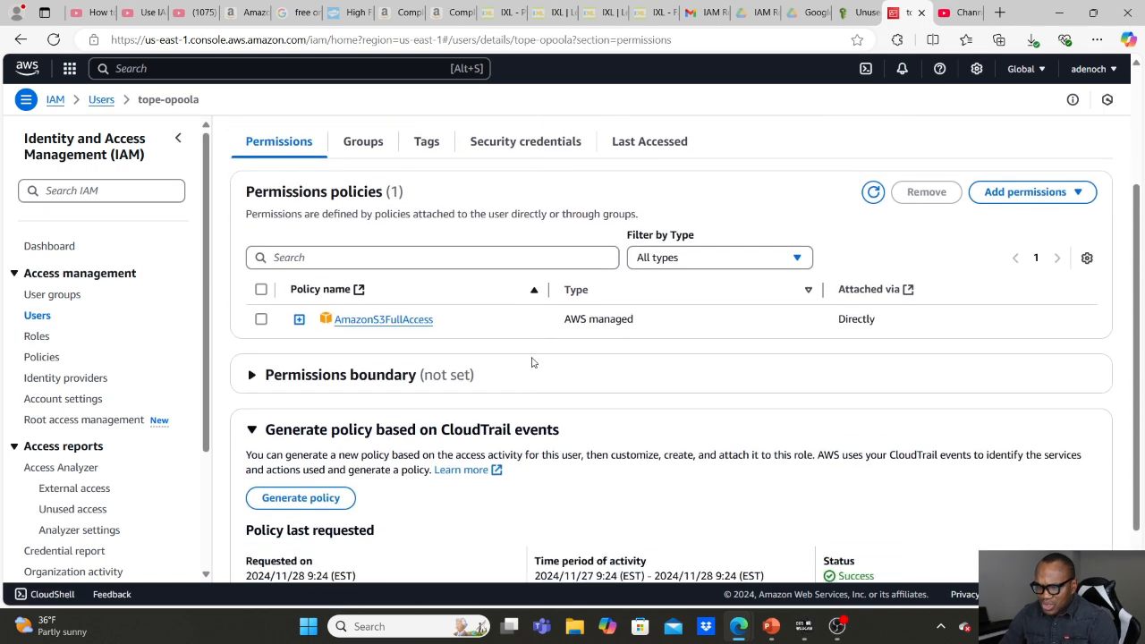
{"action": "scroll", "coordinate": [532, 362], "scroll_direction": "down", "scroll_amount": 1}
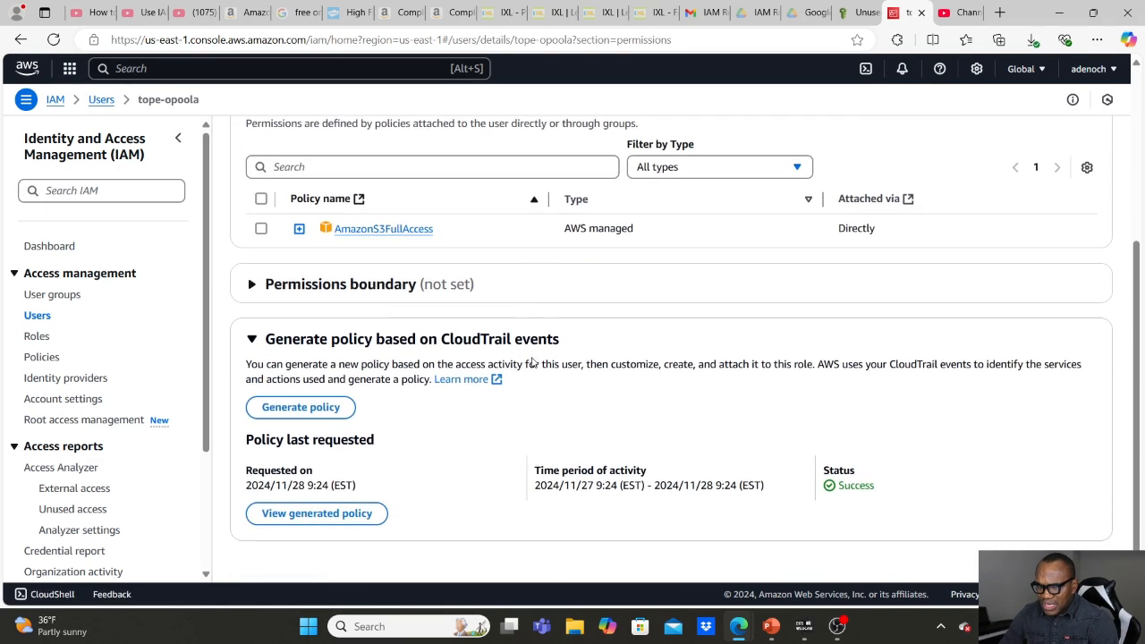
{"action": "left_click", "coordinate": [301, 408]}
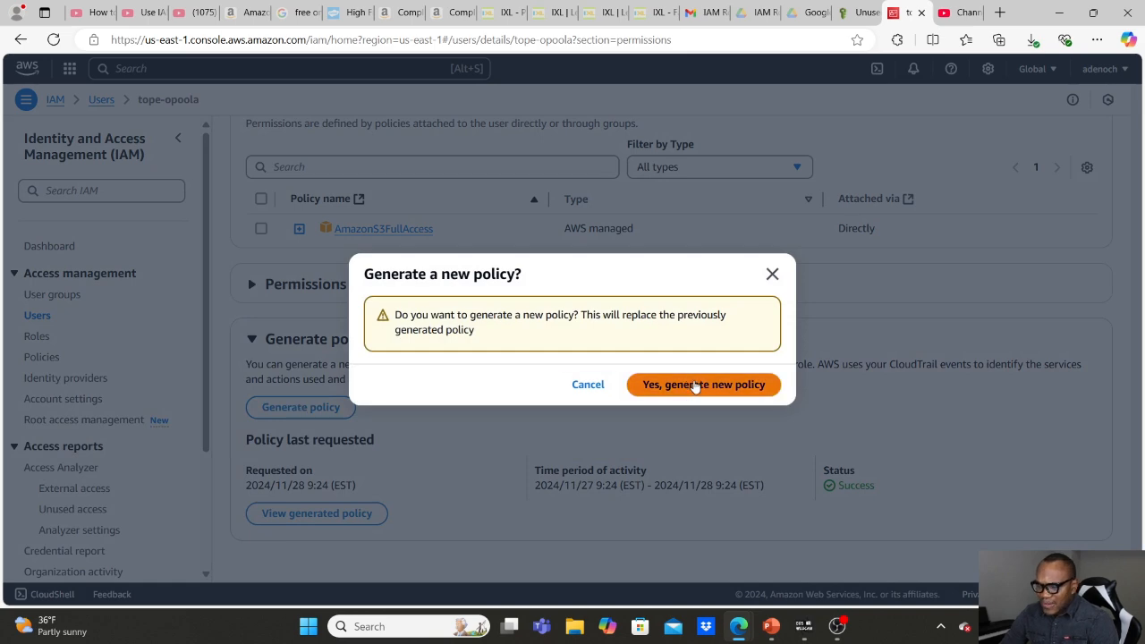
{"action": "left_click", "coordinate": [729, 388]}
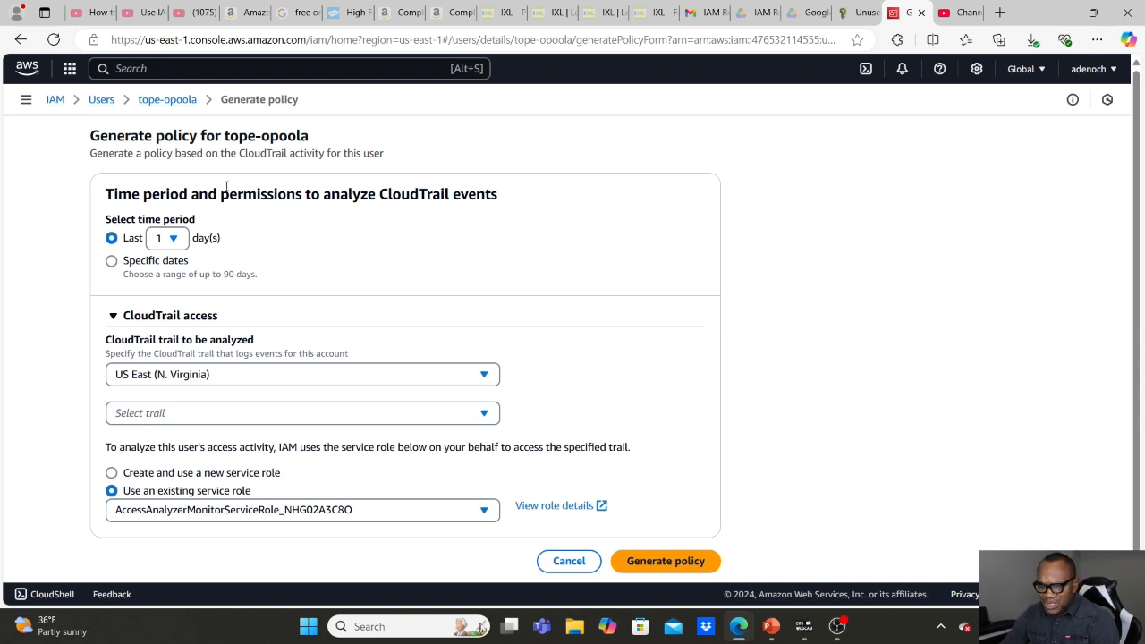
Set the policy analysis to the last 10 days of the management-events trail, covering all regions.
{"action": "left_click", "coordinate": [172, 238]}
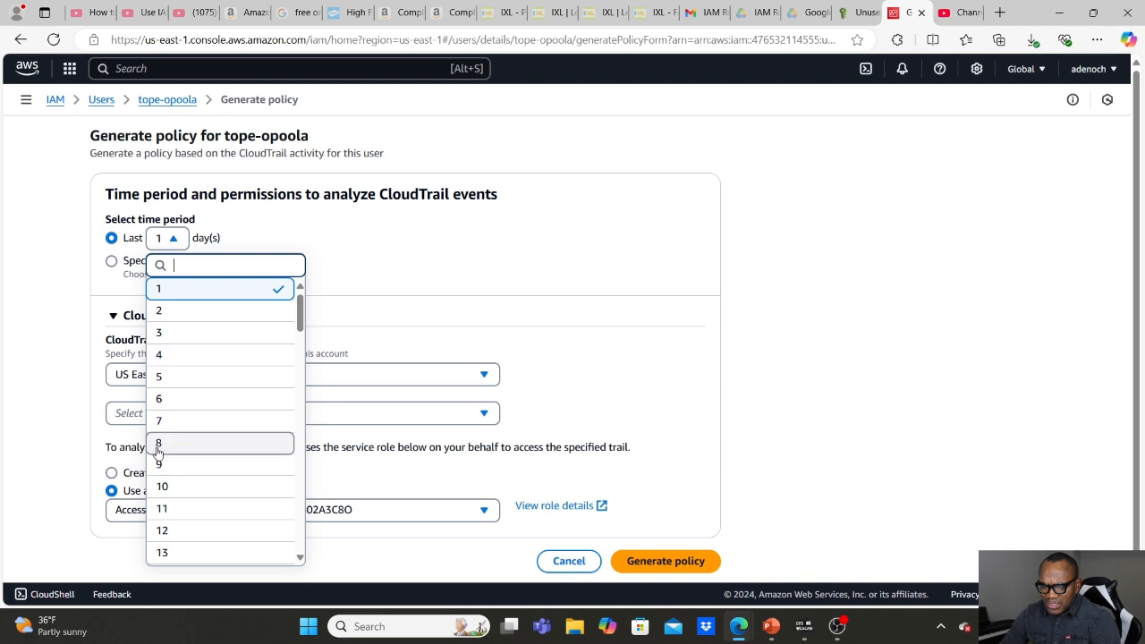
{"action": "left_click", "coordinate": [166, 490]}
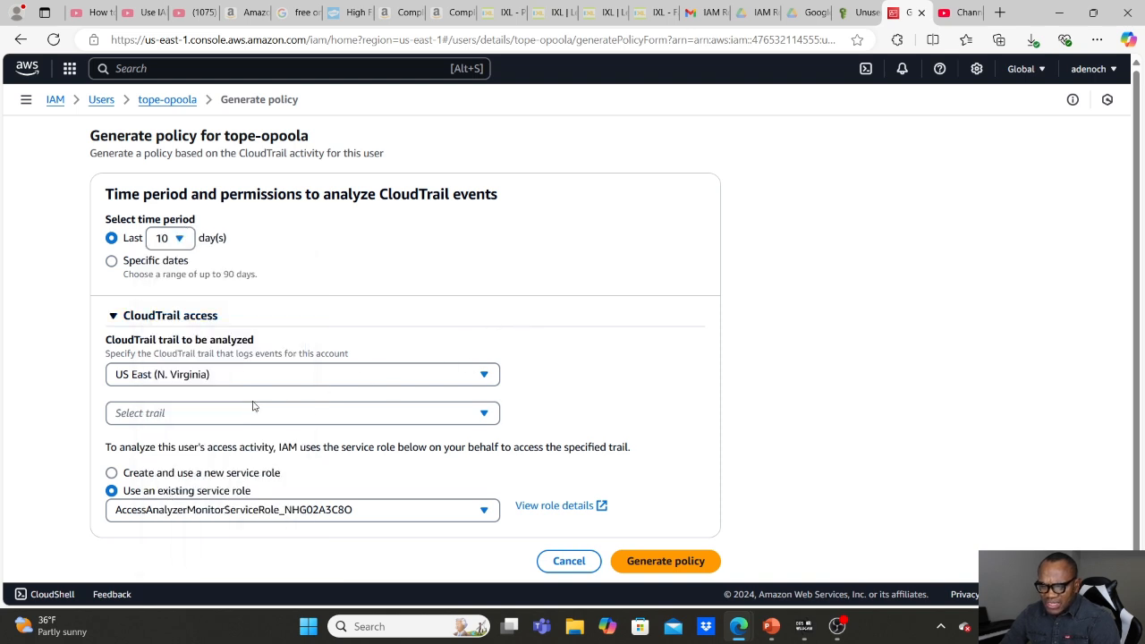
{"action": "left_click", "coordinate": [253, 415]}
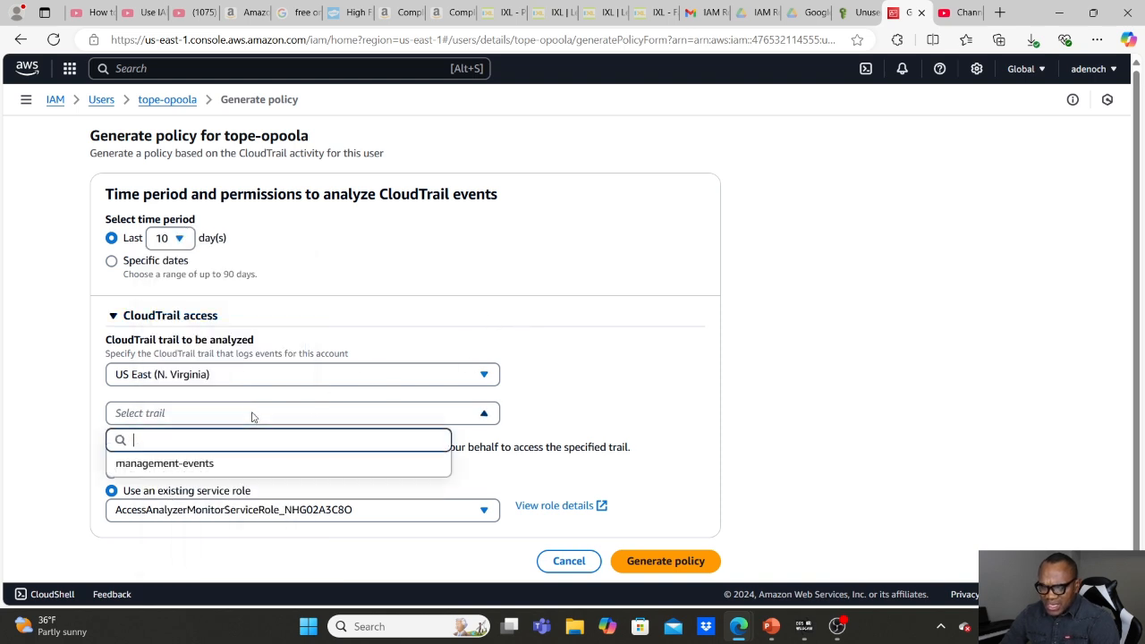
{"action": "left_click", "coordinate": [228, 465]}
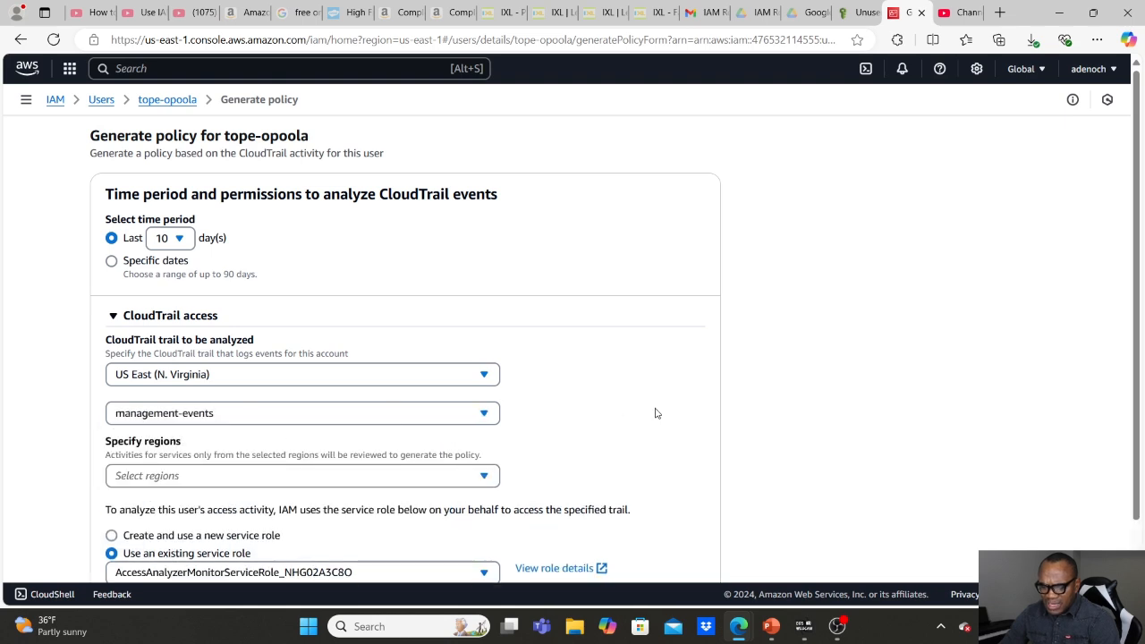
{"action": "left_click", "coordinate": [366, 478]}
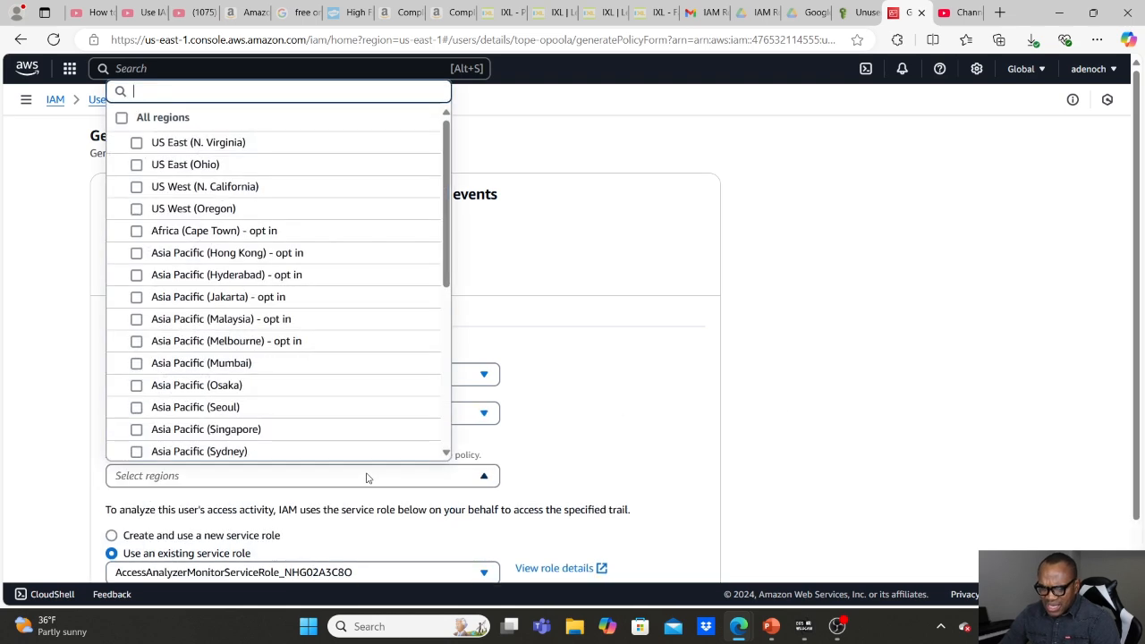
{"action": "left_click", "coordinate": [122, 119]}
{"action": "left_click", "coordinate": [40, 290]}
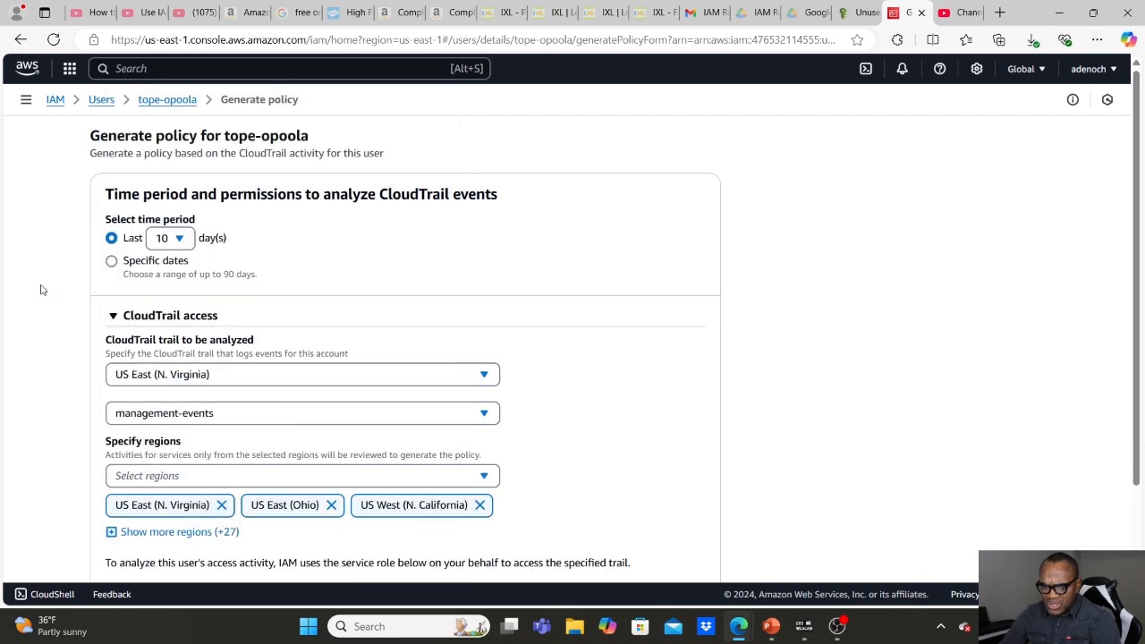
Generate the policy with the existing AccessAnalyzerMonitorServiceRole service role and check the request's status on the user's permissions page.
{"action": "scroll", "coordinate": [329, 505], "scroll_direction": "down", "scroll_amount": 3}
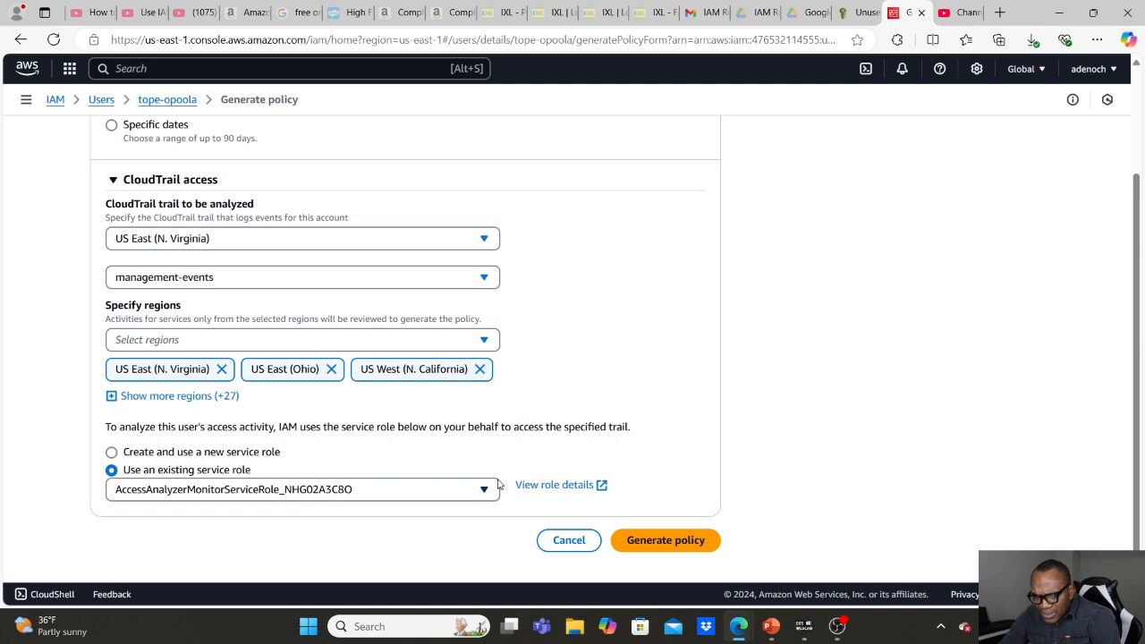
{"action": "left_click", "coordinate": [666, 541]}
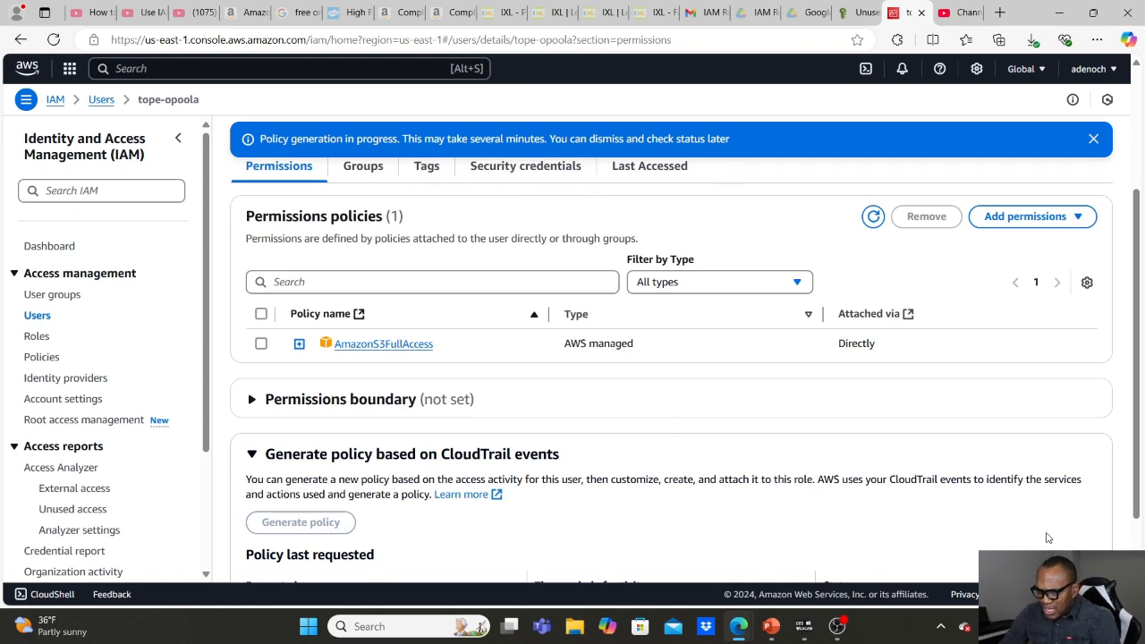
{"action": "scroll", "coordinate": [1058, 537], "scroll_direction": "down", "scroll_amount": 3}
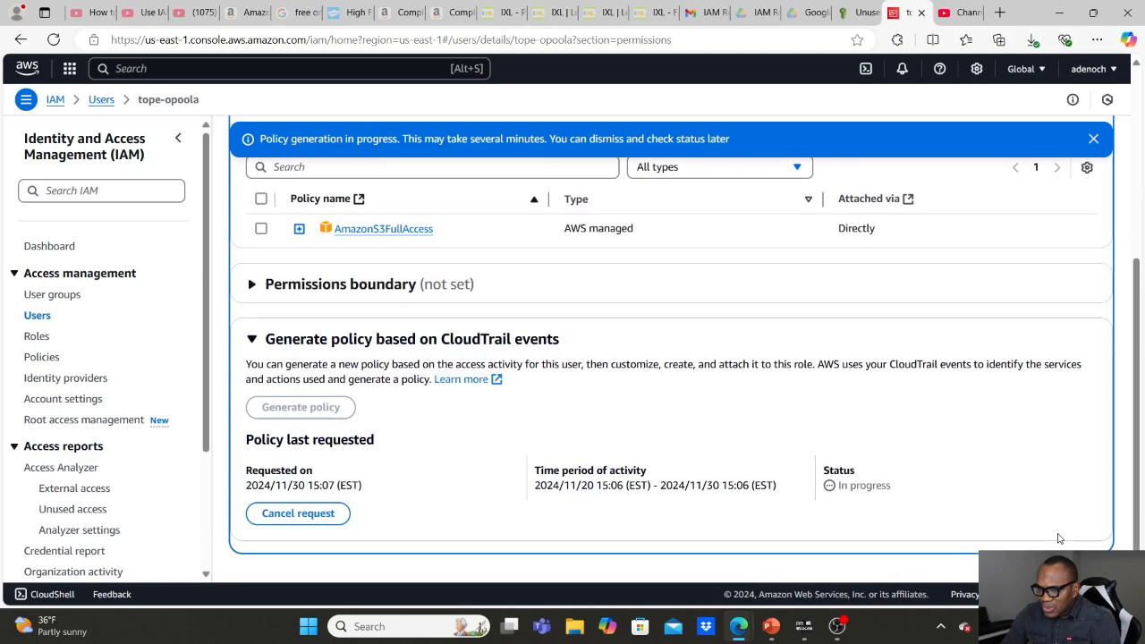
{"action": "scroll", "coordinate": [1058, 538], "scroll_direction": "up", "scroll_amount": 3}
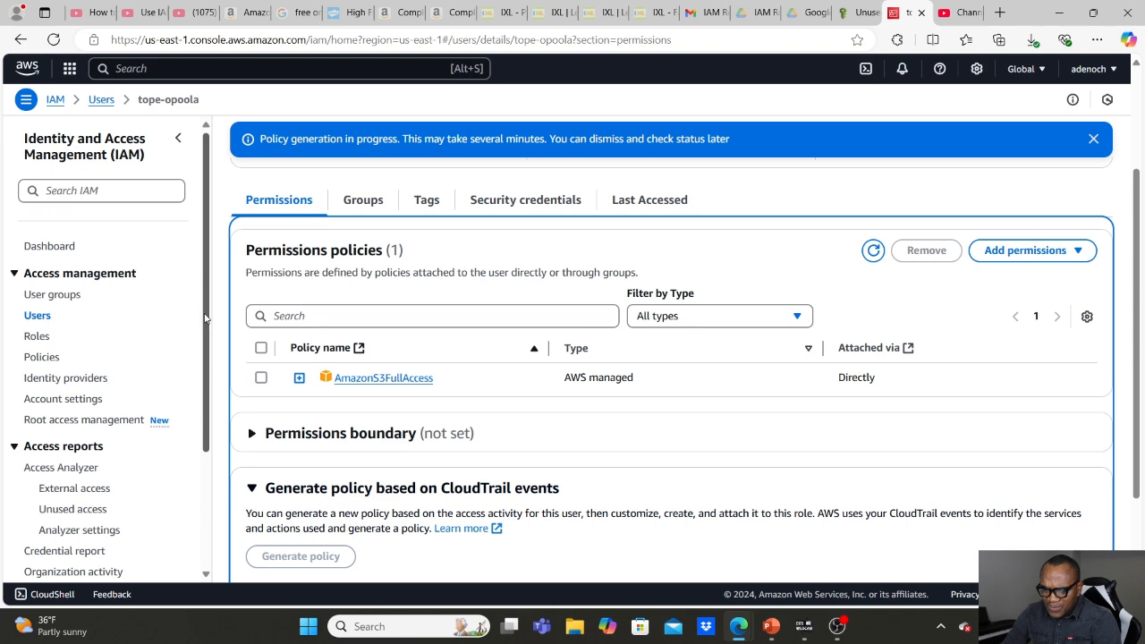
Download the credentials report of the account's IAM users and open the CSV file in Excel.
{"action": "left_click_drag", "start_coordinate": [205, 317], "coordinate": [210, 426]}
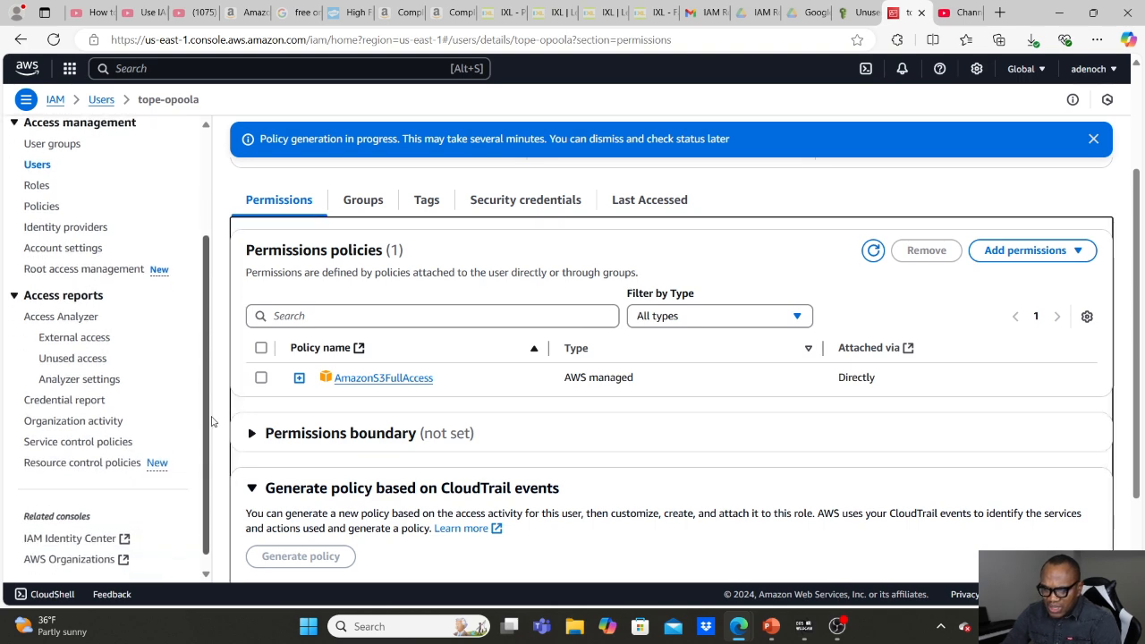
{"action": "left_click", "coordinate": [48, 405]}
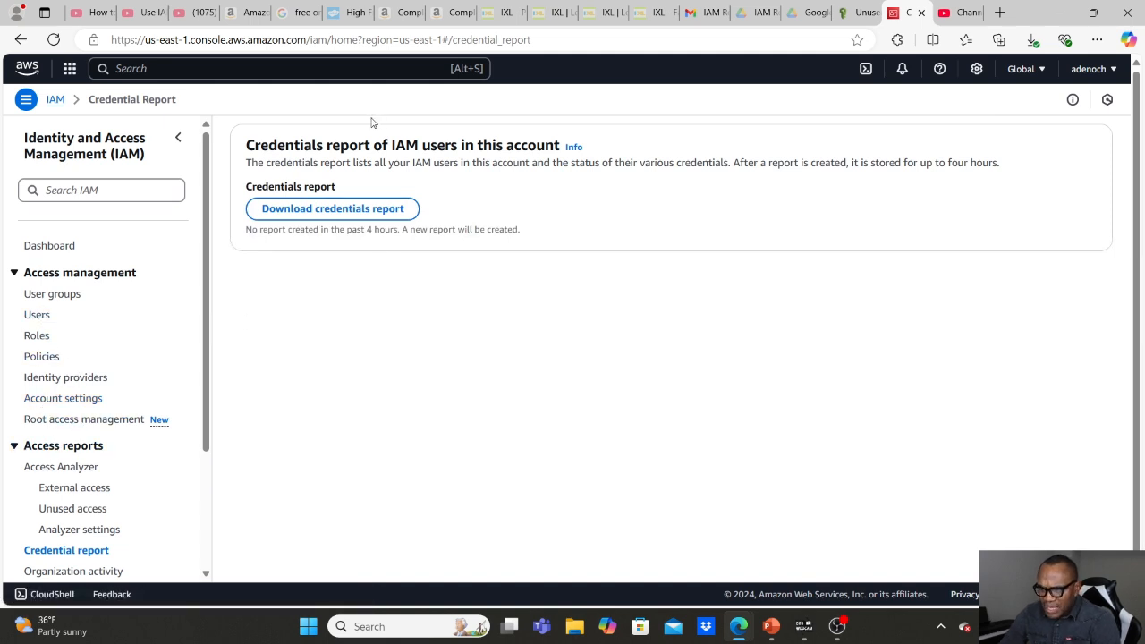
{"action": "left_click", "coordinate": [354, 212]}
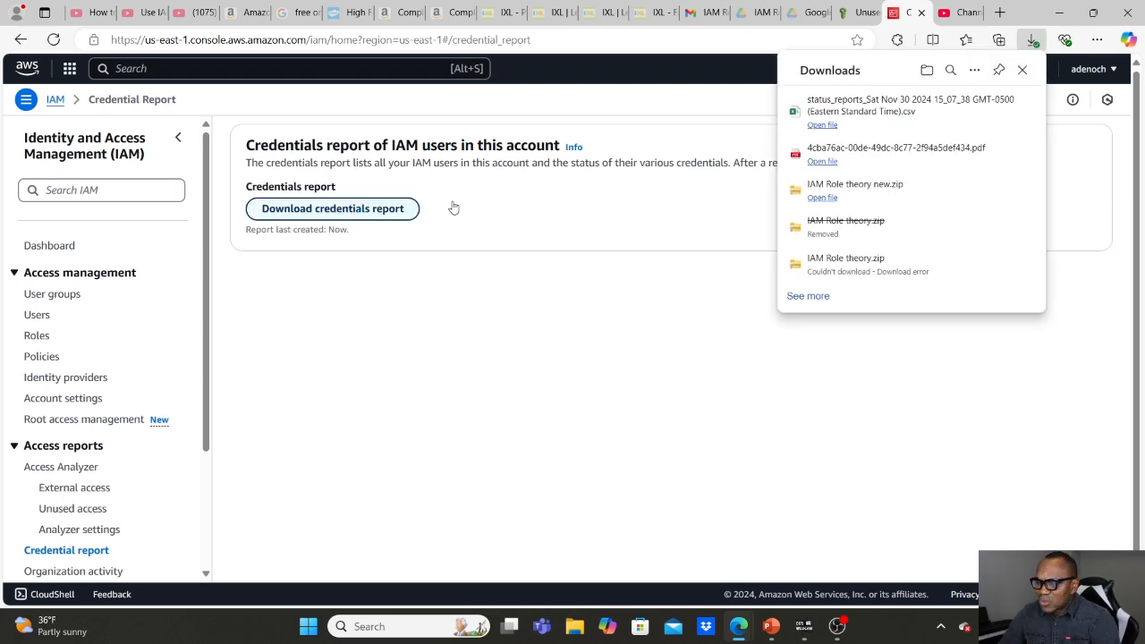
{"action": "left_click", "coordinate": [822, 125]}
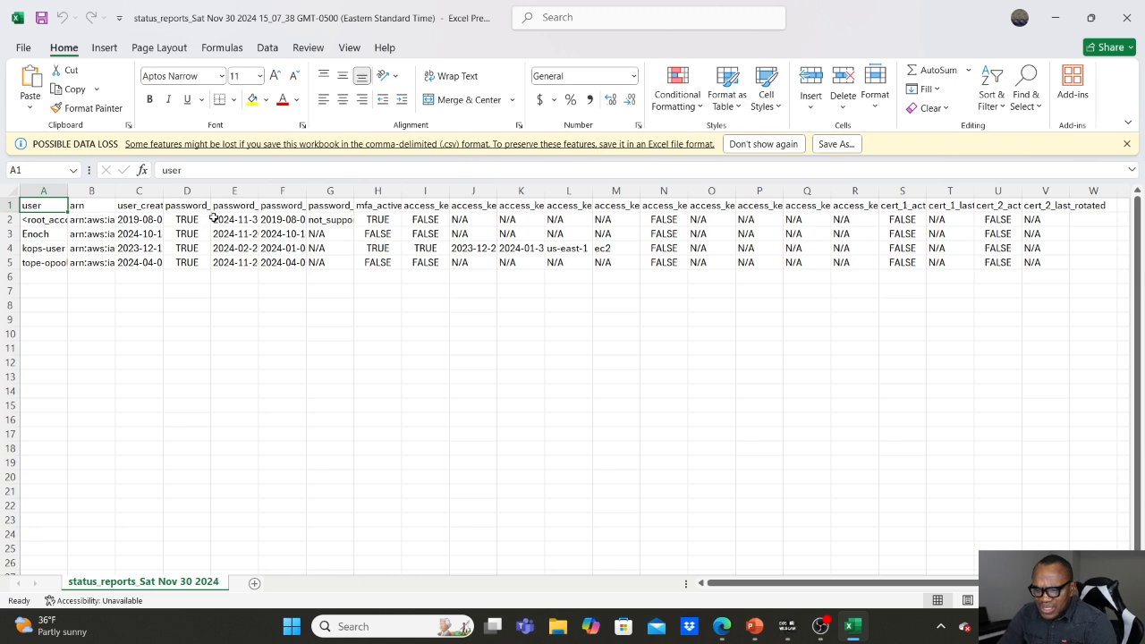
Examine the mfa_active, access_key_1_active and access_key_1_last_rotated columns of the credentials report.
{"action": "left_click", "coordinate": [386, 206]}
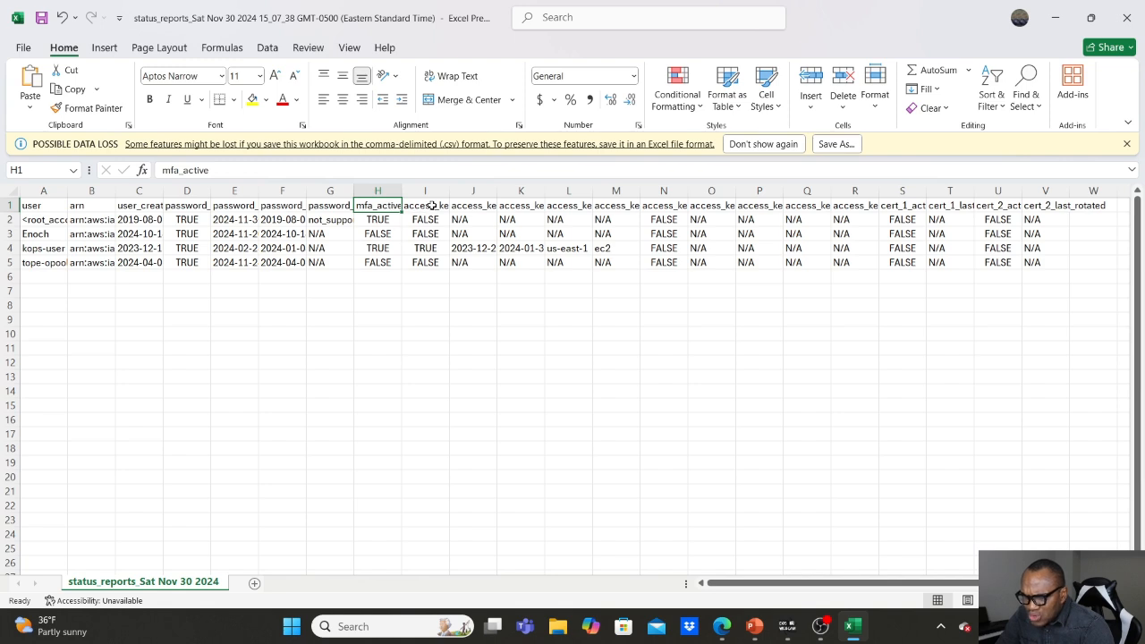
{"action": "double_click", "coordinate": [432, 206]}
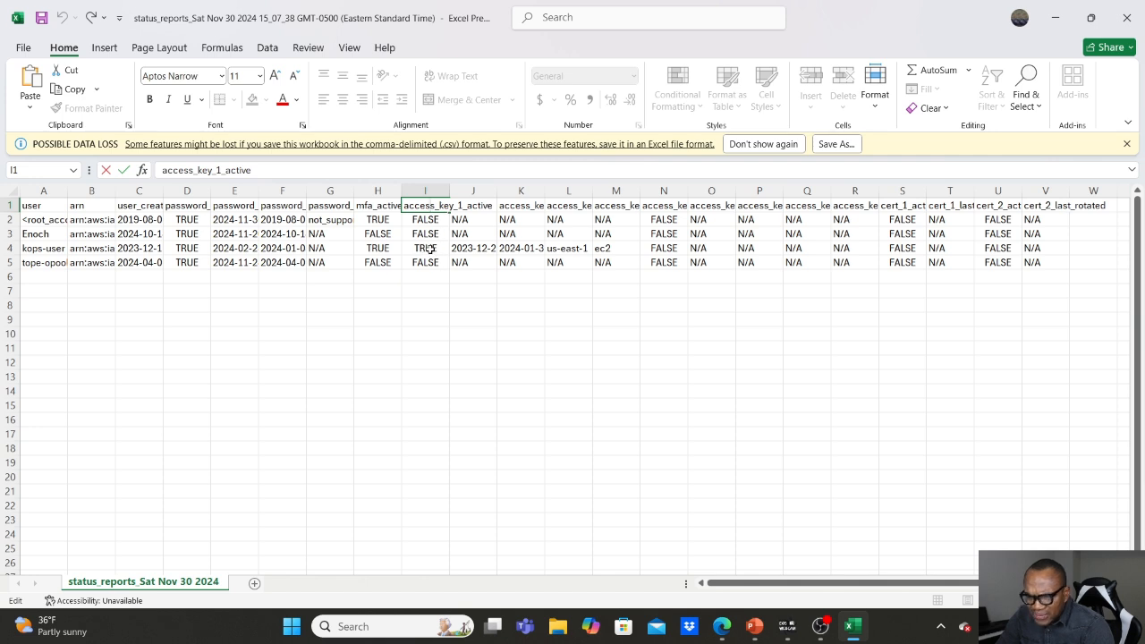
{"action": "left_click", "coordinate": [473, 224]}
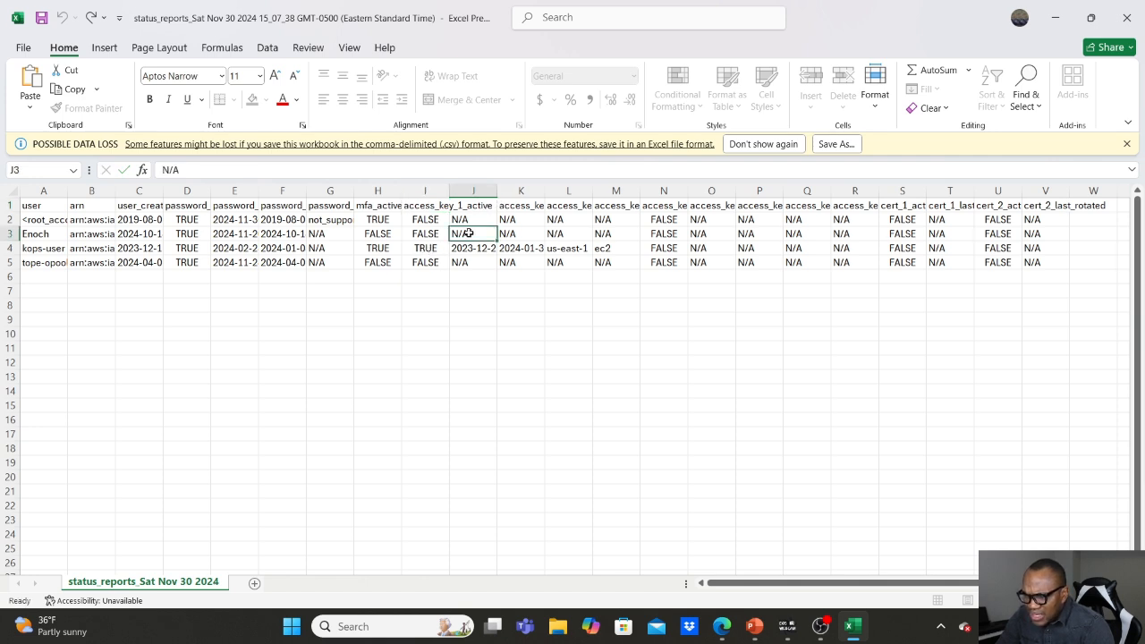
{"action": "left_click", "coordinate": [480, 205]}
{"action": "double_click", "coordinate": [479, 205]}
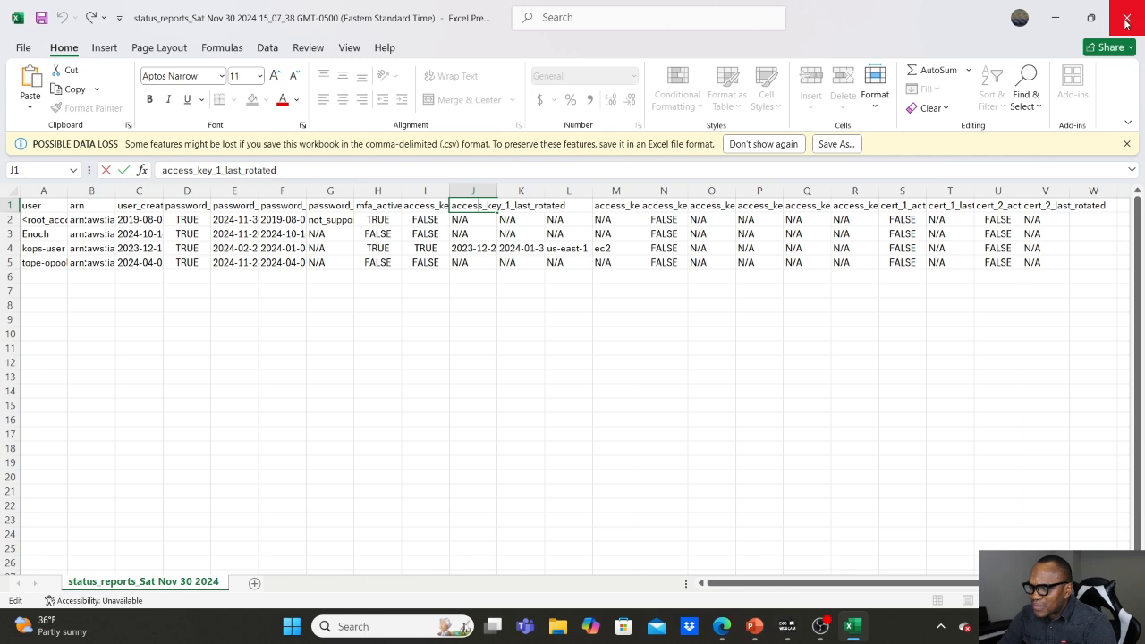
Switch back to the IAM console in the browser and review the first listed user's last accessed information for its allowed services.
{"action": "mouse_move", "coordinate": [721, 626]}
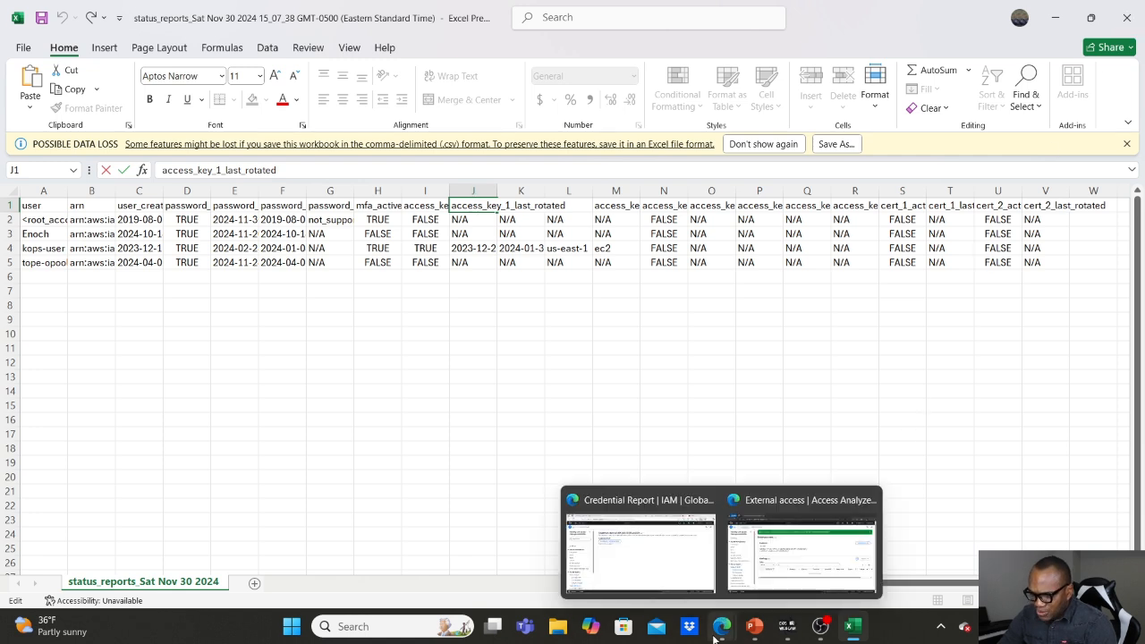
{"action": "left_click", "coordinate": [661, 553]}
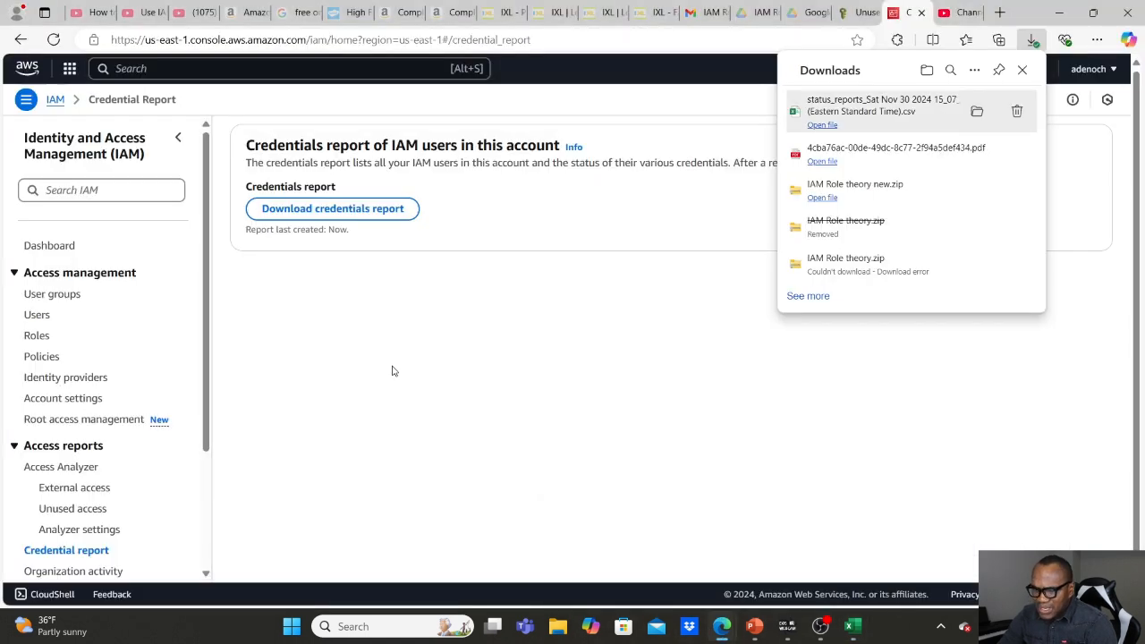
{"action": "left_click", "coordinate": [206, 333]}
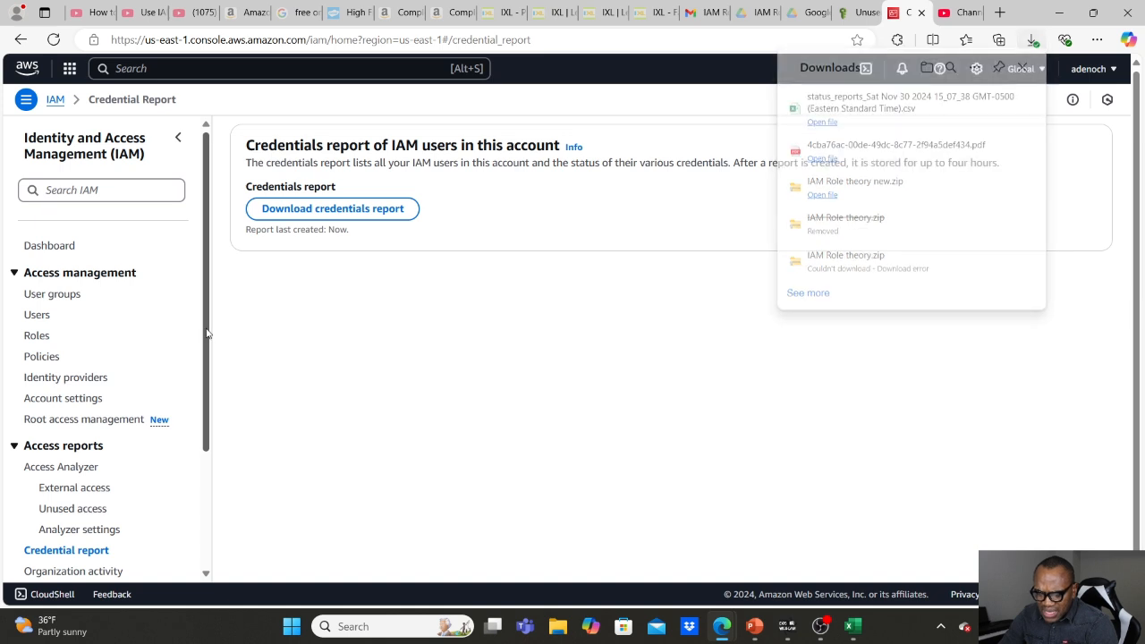
{"action": "left_click", "coordinate": [35, 313]}
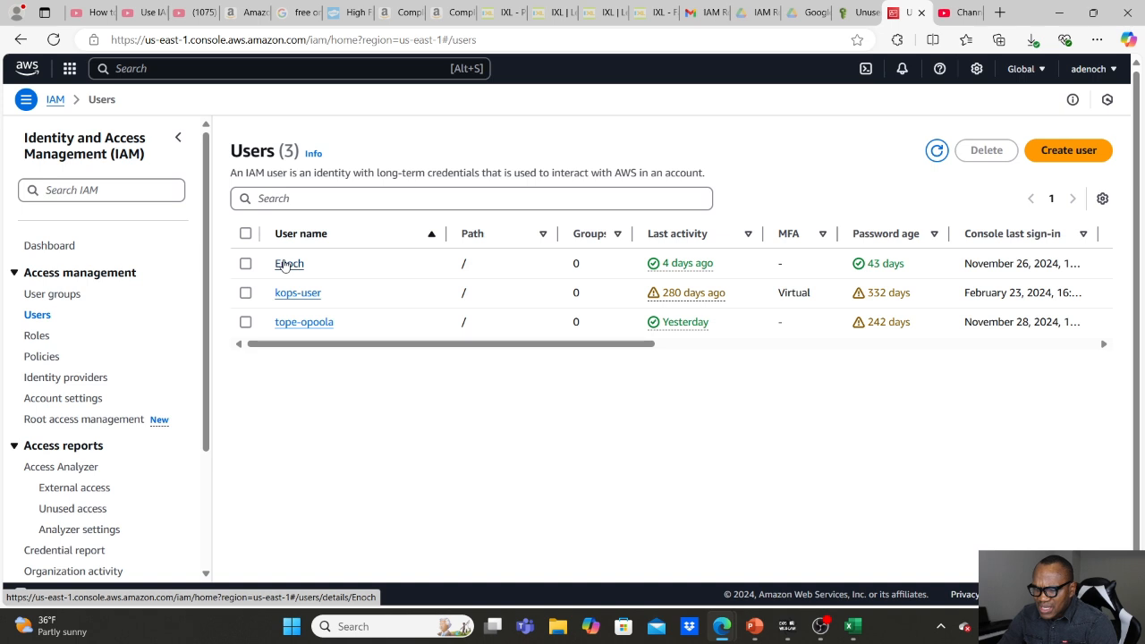
{"action": "left_click", "coordinate": [288, 264]}
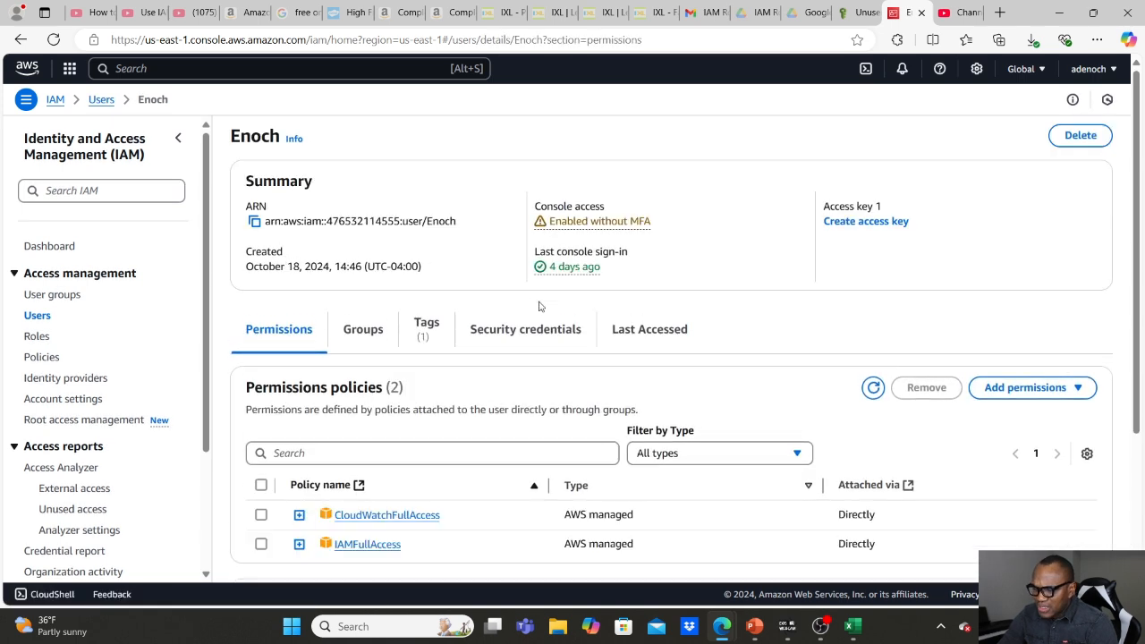
{"action": "left_click", "coordinate": [644, 331]}
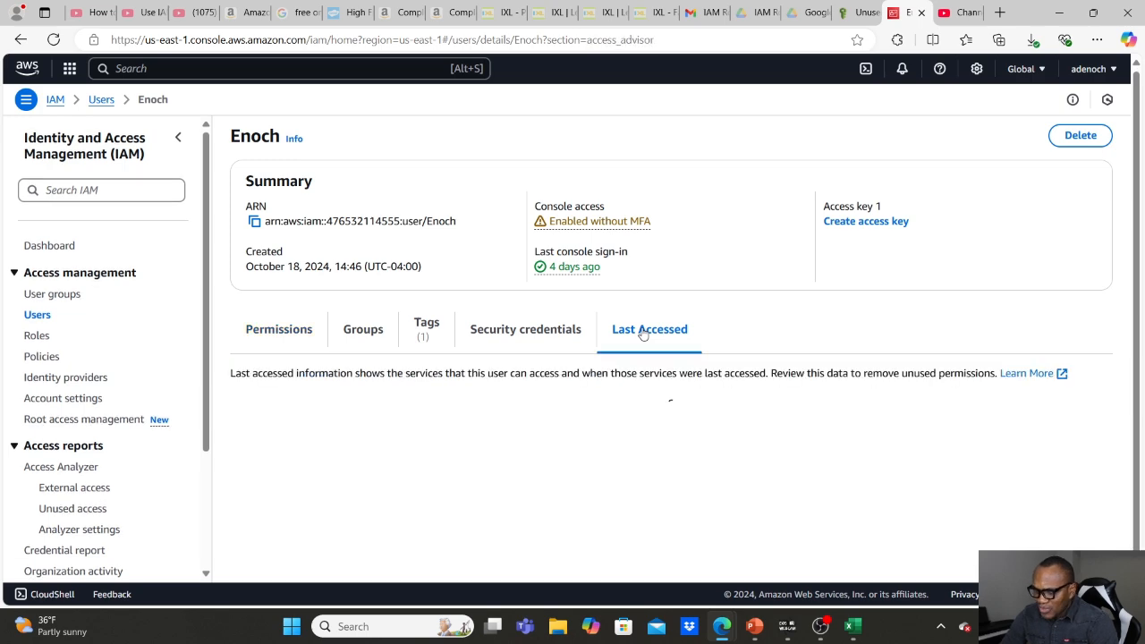
{"action": "scroll", "coordinate": [643, 331], "scroll_direction": "down", "scroll_amount": 2}
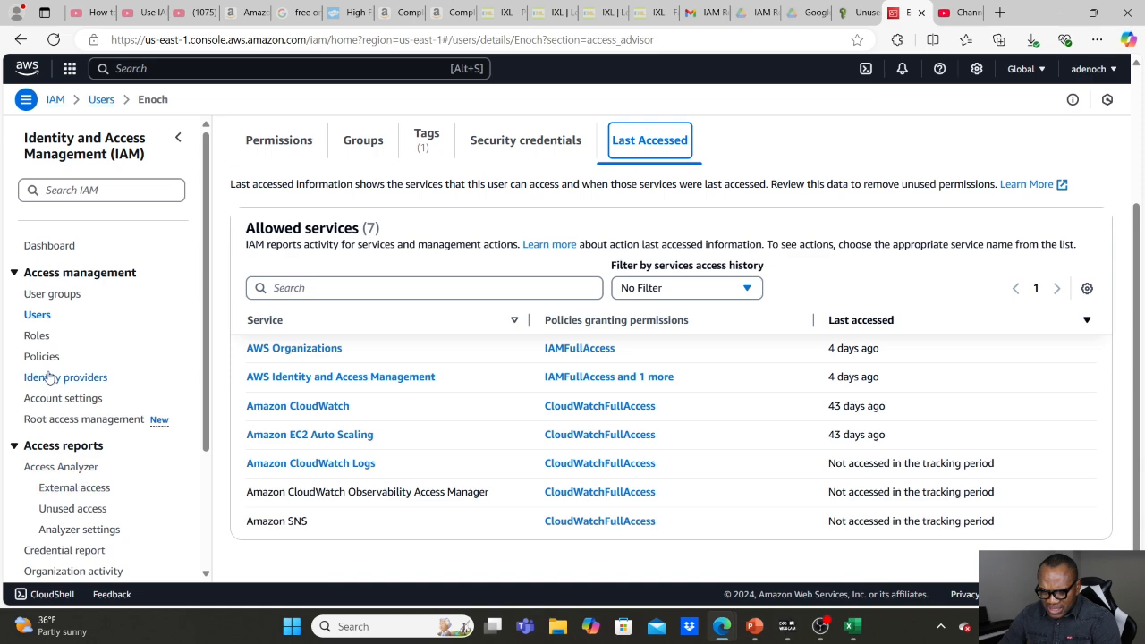
Open the CloudTrail-based generated policy of the last listed IAM user, the one with AmazonS3FullAccess.
{"action": "left_click", "coordinate": [37, 315]}
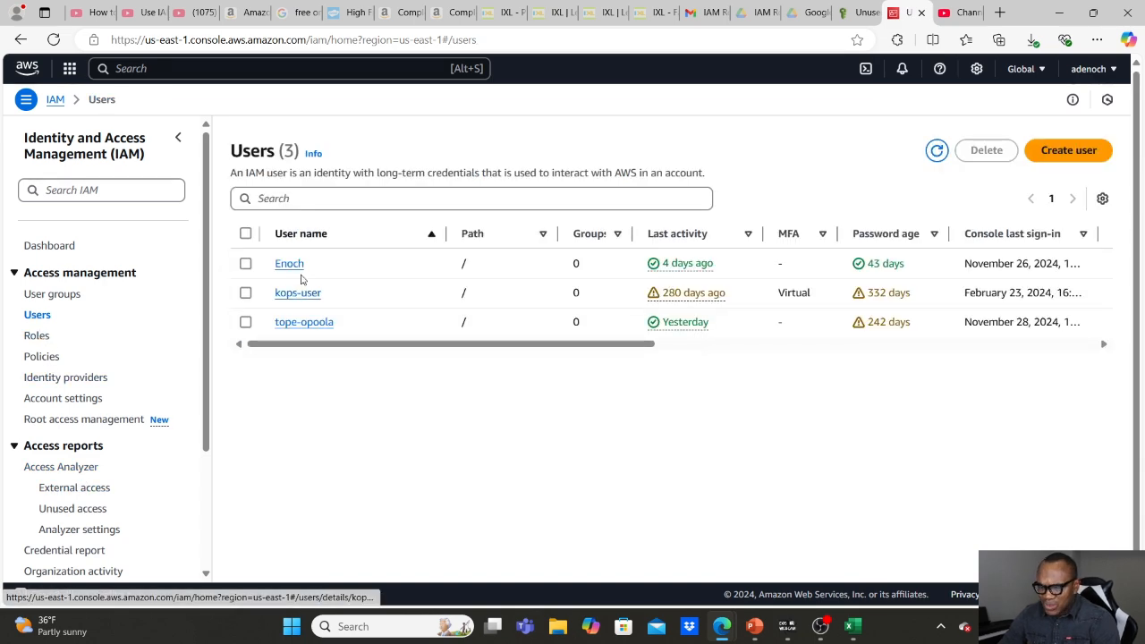
{"action": "left_click", "coordinate": [282, 325]}
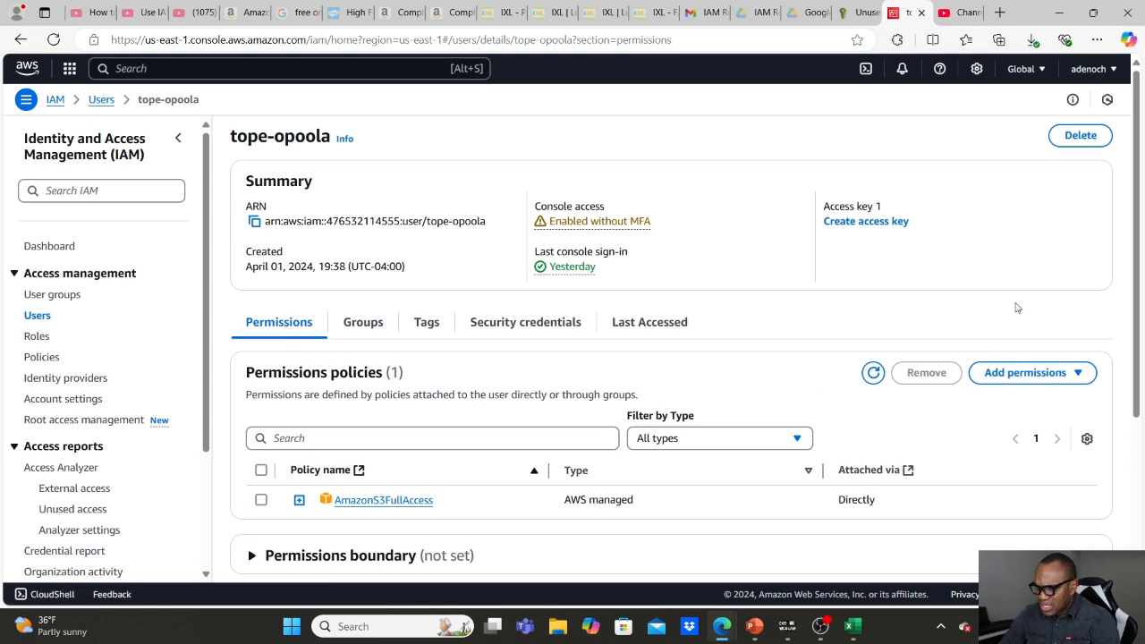
{"action": "scroll", "coordinate": [1016, 308], "scroll_direction": "down", "scroll_amount": 5}
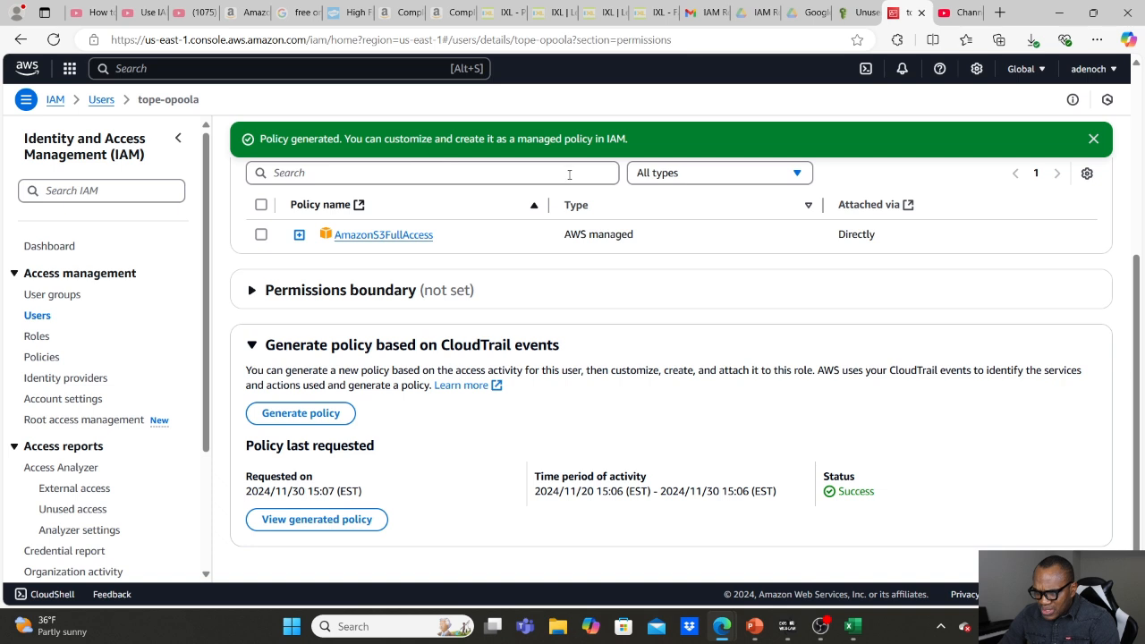
{"action": "left_click", "coordinate": [315, 520]}
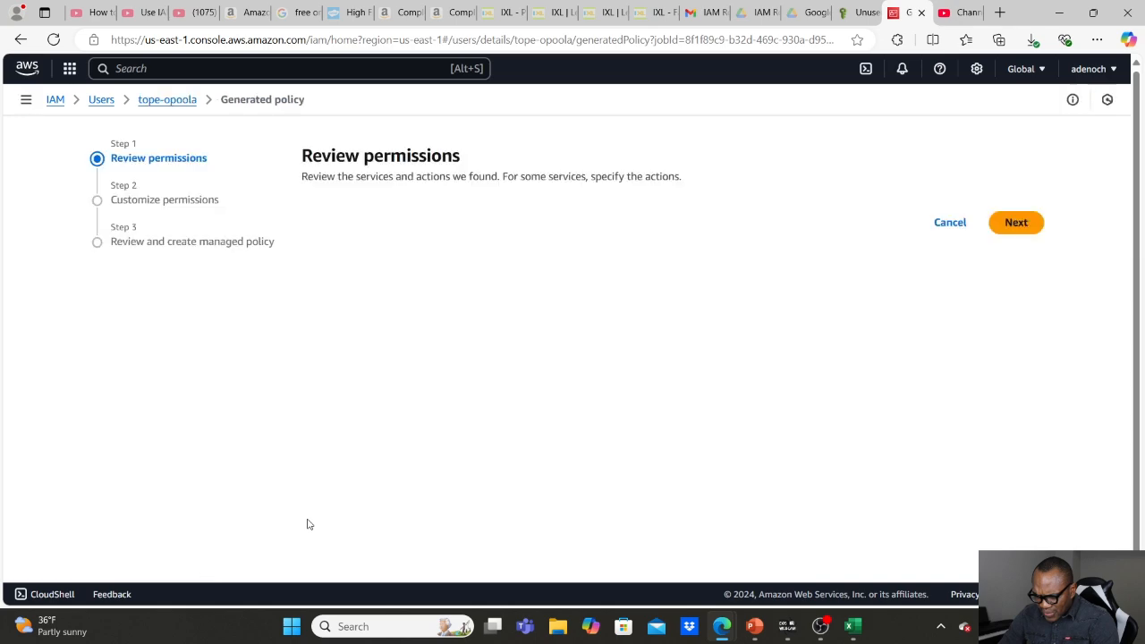
Review the services and actions included in the generated policy and continue to customizing permissions without adding optional actions.
{"action": "scroll", "coordinate": [308, 524], "scroll_direction": "down", "scroll_amount": 10}
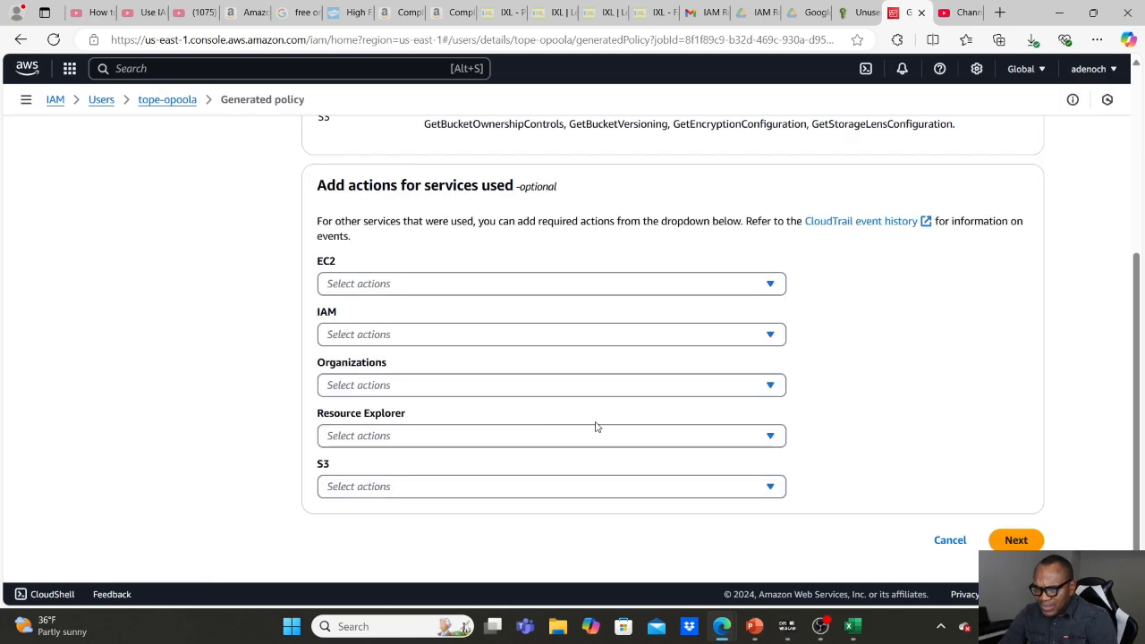
{"action": "scroll", "coordinate": [1099, 222], "scroll_direction": "up", "scroll_amount": 4}
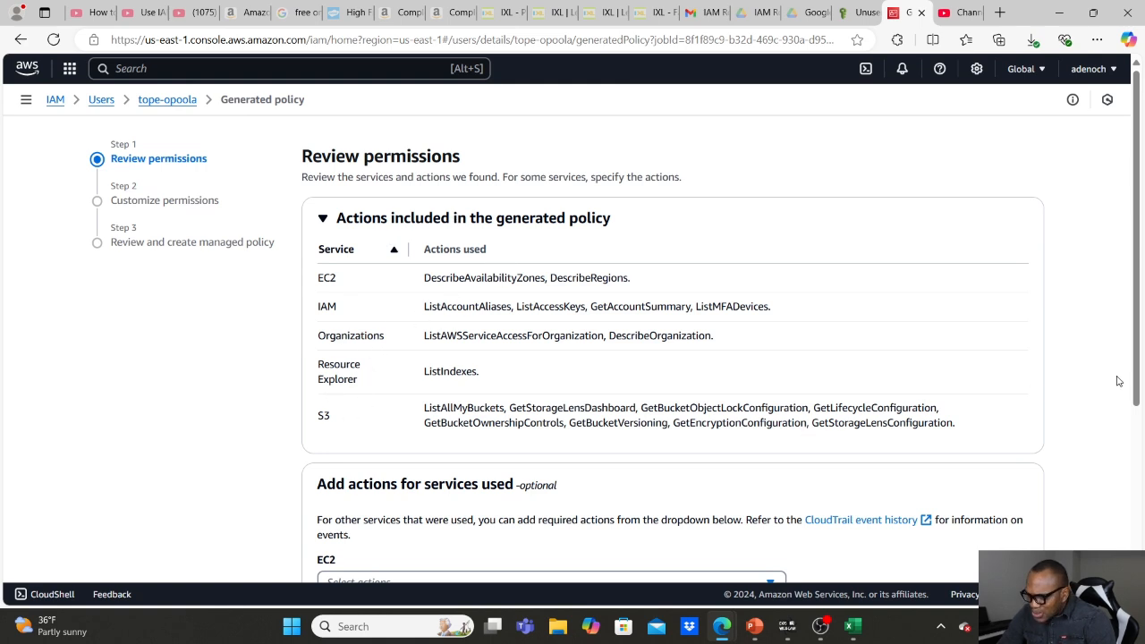
{"action": "scroll", "coordinate": [1091, 382], "scroll_direction": "down", "scroll_amount": 3}
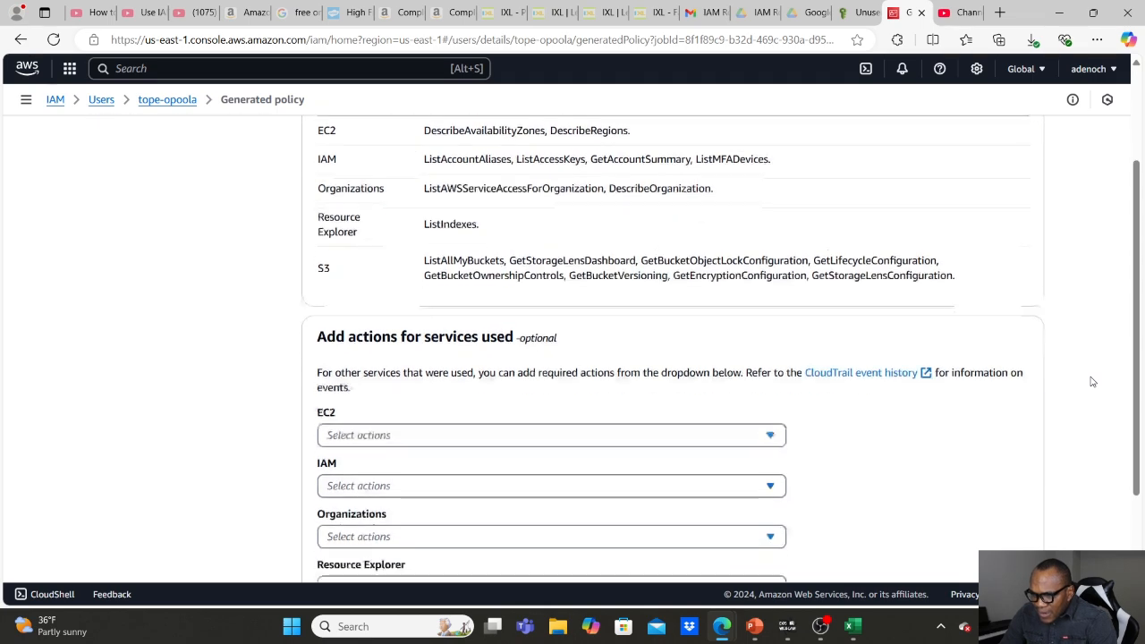
{"action": "scroll", "coordinate": [1092, 382], "scroll_direction": "down", "scroll_amount": 1}
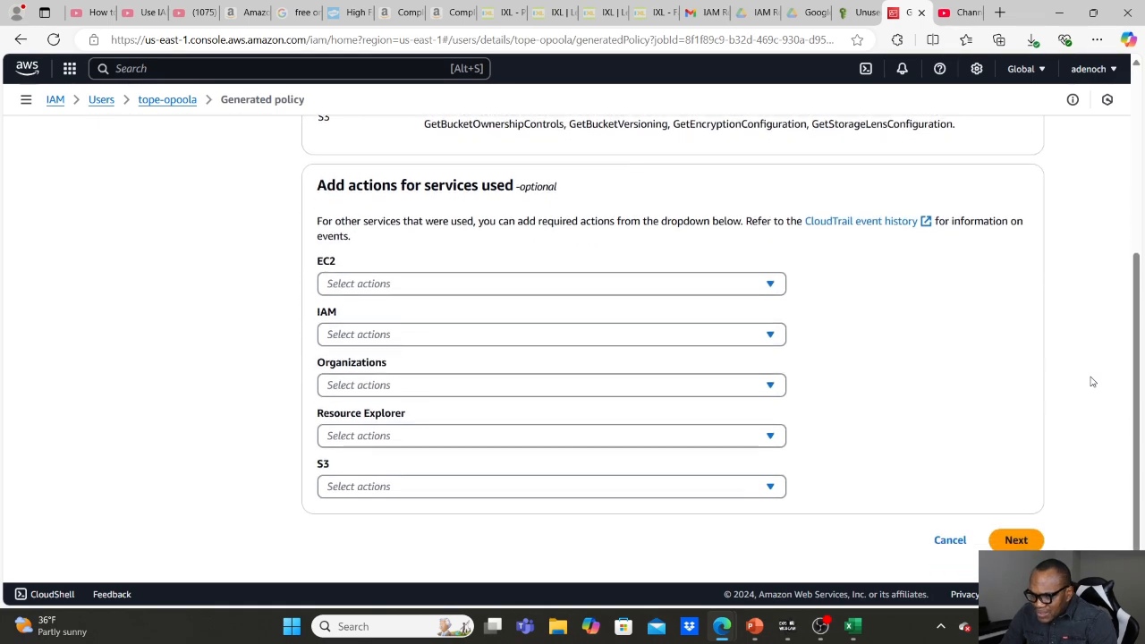
{"action": "left_click", "coordinate": [1016, 540]}
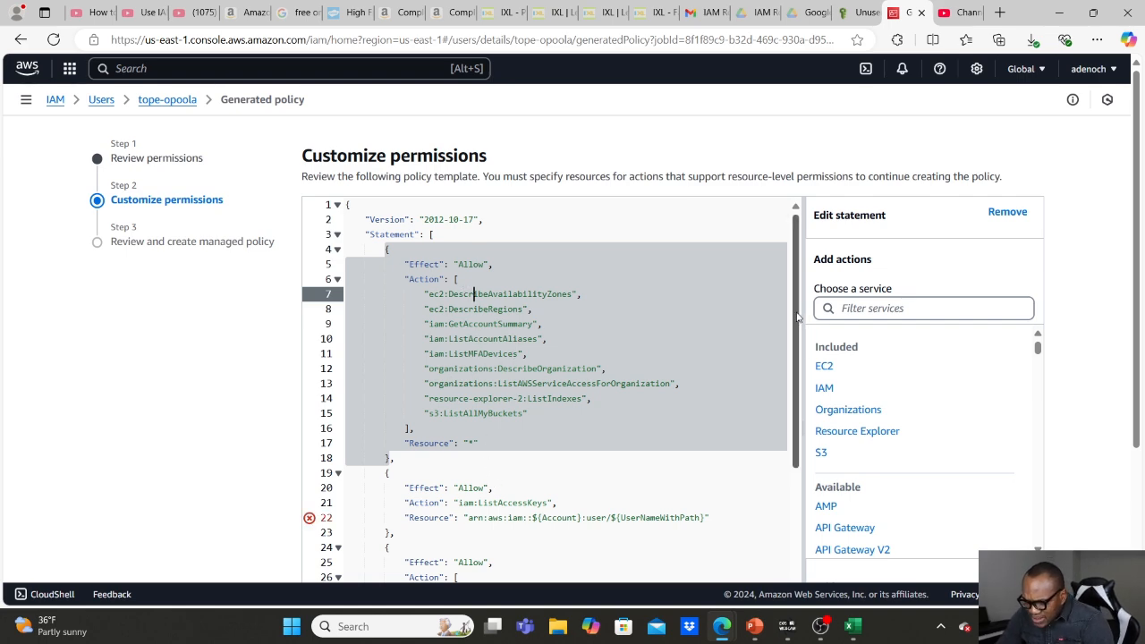
Check the policy statements with placeholder resources and copy the IAM user's ARN from the user's details in a separate browser tab.
{"action": "left_click_drag", "start_coordinate": [799, 317], "coordinate": [792, 384]}
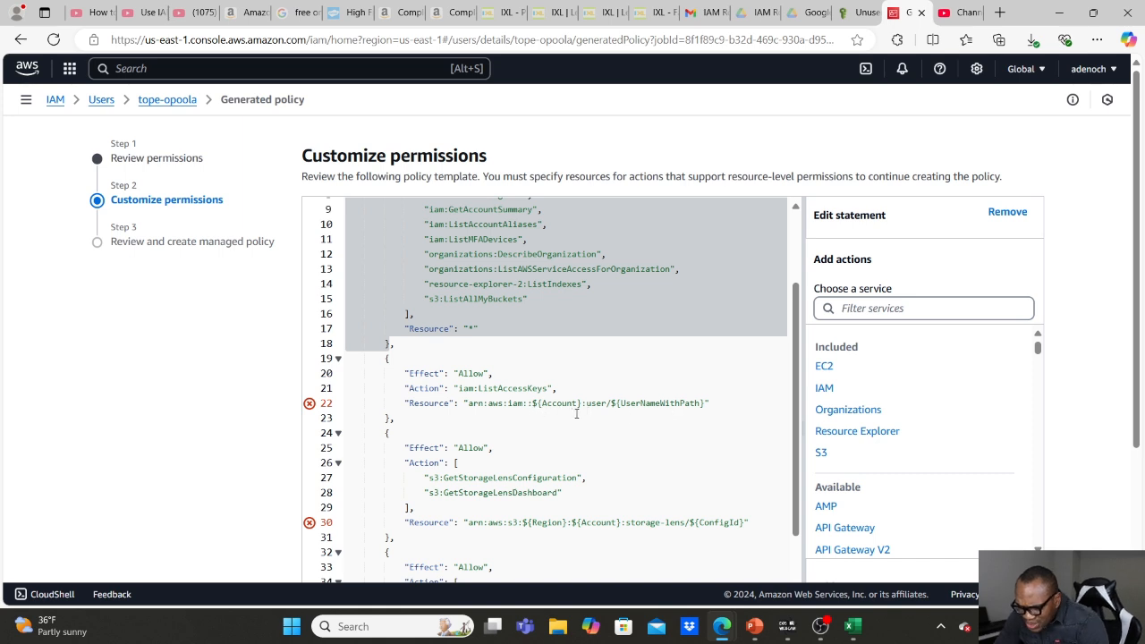
{"action": "right_click", "coordinate": [96, 105]}
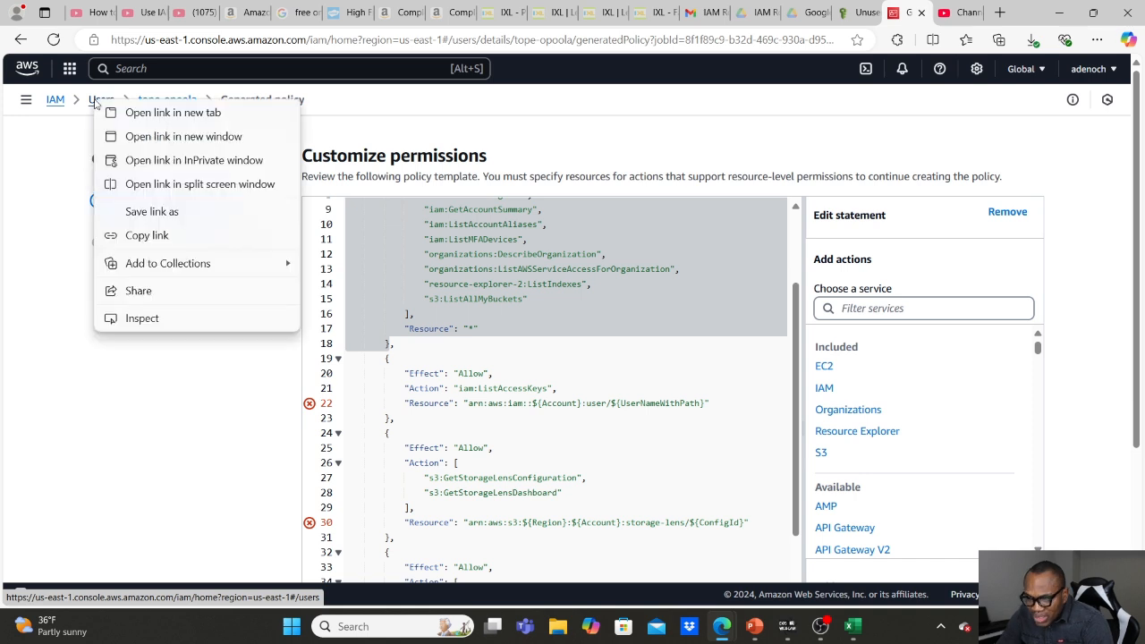
{"action": "left_click", "coordinate": [173, 113]}
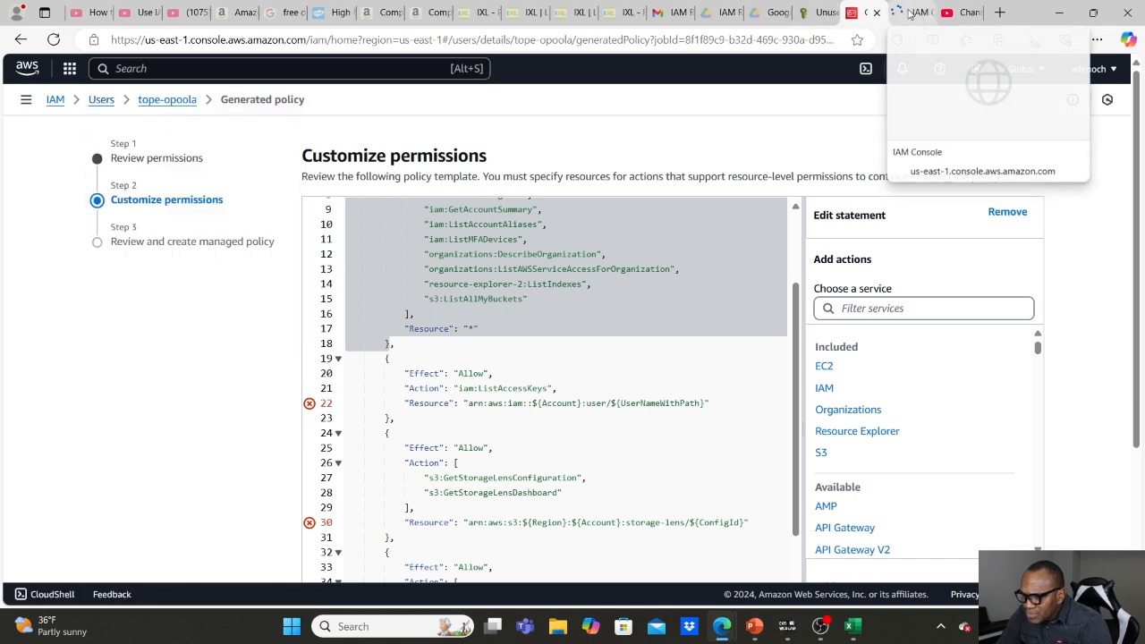
{"action": "left_click", "coordinate": [909, 13]}
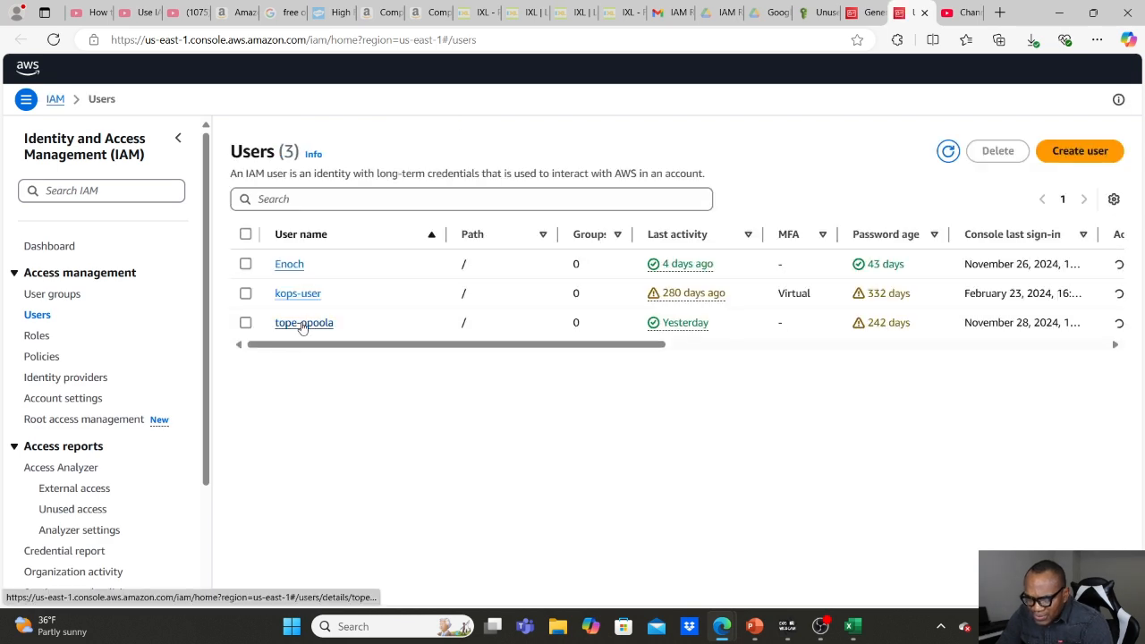
{"action": "left_click", "coordinate": [303, 323]}
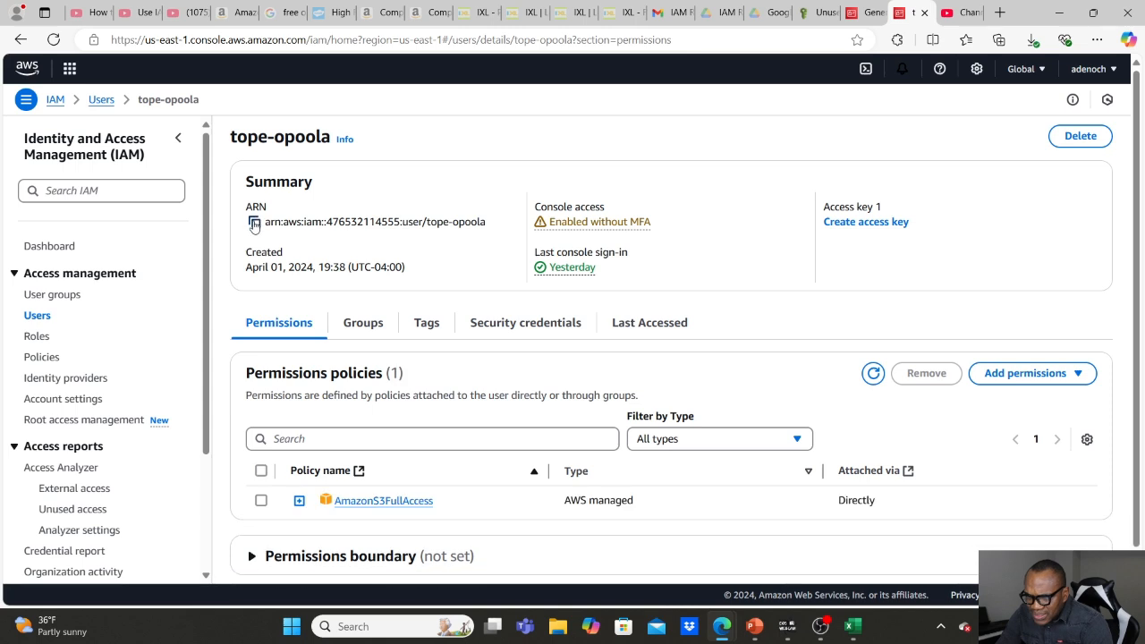
{"action": "left_click", "coordinate": [254, 223]}
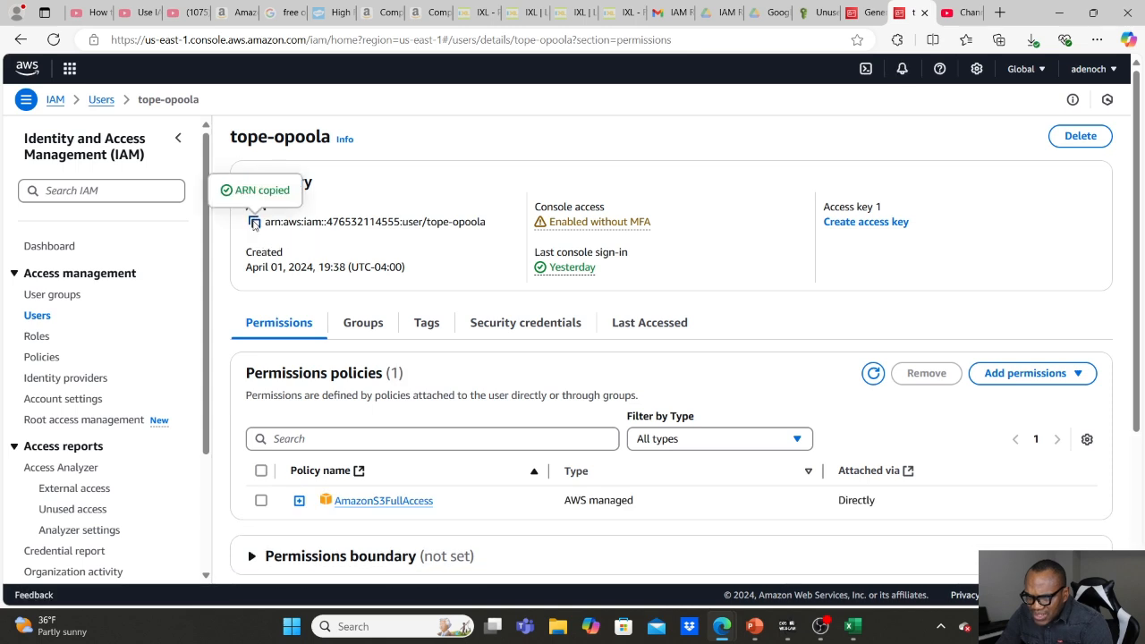
Replace the placeholder resource of the iam:ListAccessKeys statement in the generated policy with the copied user ARN.
{"action": "left_click", "coordinate": [864, 12]}
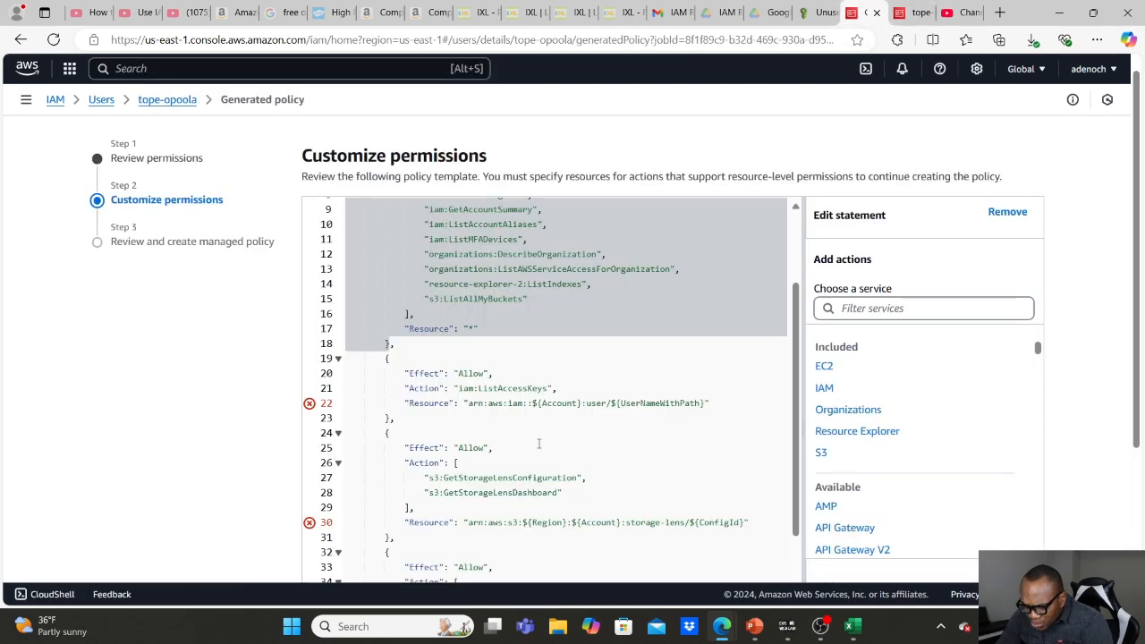
{"action": "left_click", "coordinate": [704, 402]}
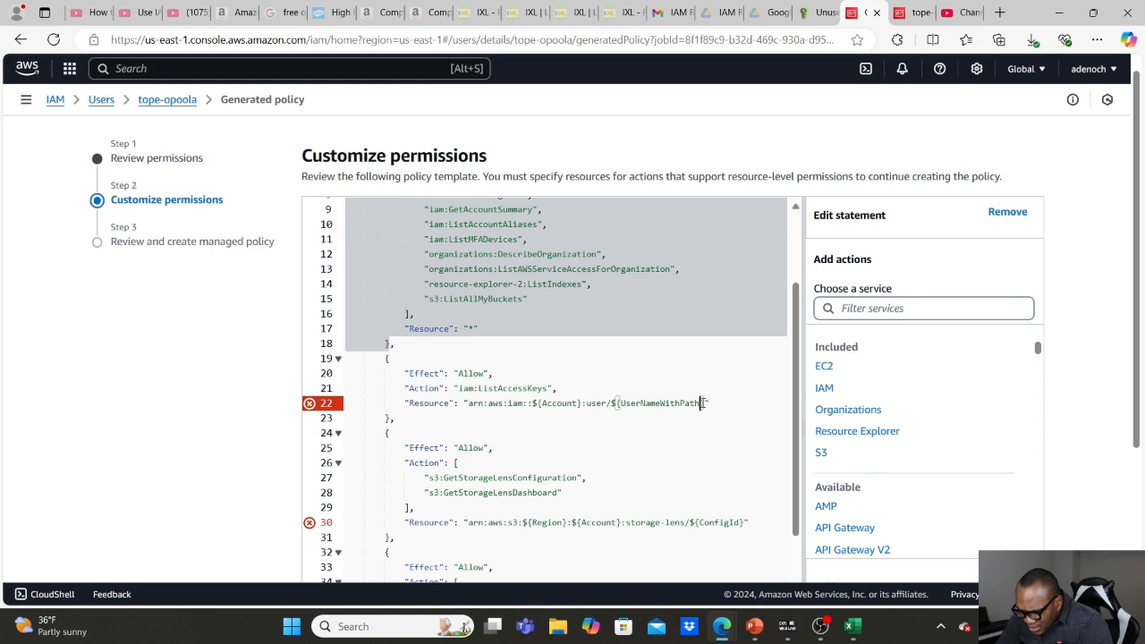
{"action": "key", "text": "shift+Left"}
{"action": "key", "text": "shift+Left"}
{"action": "key", "text": "shift+Left"}
{"action": "key", "text": "shift+Left"}
{"action": "key", "text": "shift+Left"}
{"action": "key", "text": "shift+Left"}
{"action": "key", "text": "shift+Left"}
{"action": "key", "text": "shift+Left"}
{"action": "key", "text": "shift+Left"}
{"action": "key", "text": "shift+Left"}
{"action": "key", "text": "shift+Left"}
{"action": "key", "text": "shift+Left"}
{"action": "key", "text": "shift+Left"}
{"action": "key", "text": "shift+Left"}
{"action": "key", "text": "shift+Left"}
{"action": "key", "text": "shift+Left"}
{"action": "key", "text": "shift+Left"}
{"action": "key", "text": "shift+Left"}
{"action": "key", "text": "shift+Left"}
{"action": "key", "text": "shift+Left"}
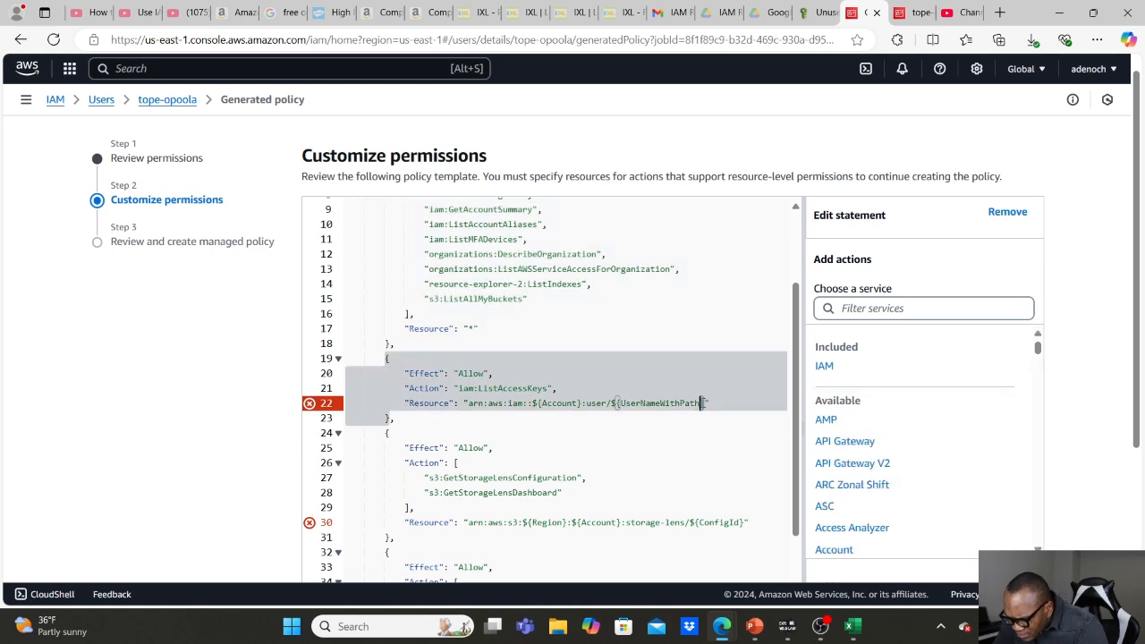
{"action": "key", "text": "shift+Left"}
{"action": "key", "text": "shift+Left"}
{"action": "key", "text": "shift+Left"}
{"action": "key", "text": "shift+Left"}
{"action": "key", "text": "shift+Left"}
{"action": "key", "text": "shift+Left"}
{"action": "key", "text": "shift+Left"}
{"action": "key", "text": "shift+Left"}
{"action": "key", "text": "shift+Left"}
{"action": "key", "text": "shift+Left"}
{"action": "key", "text": "shift+Left"}
{"action": "key", "text": "shift+Left"}
{"action": "key", "text": "shift+Left"}
{"action": "key", "text": "shift+Left"}
{"action": "key", "text": "shift+Left"}
{"action": "key", "text": "shift+Left"}
{"action": "key", "text": "shift+Left"}
{"action": "key", "text": "shift+Left"}
{"action": "key", "text": "shift+Left"}
{"action": "key", "text": "shift+Left"}
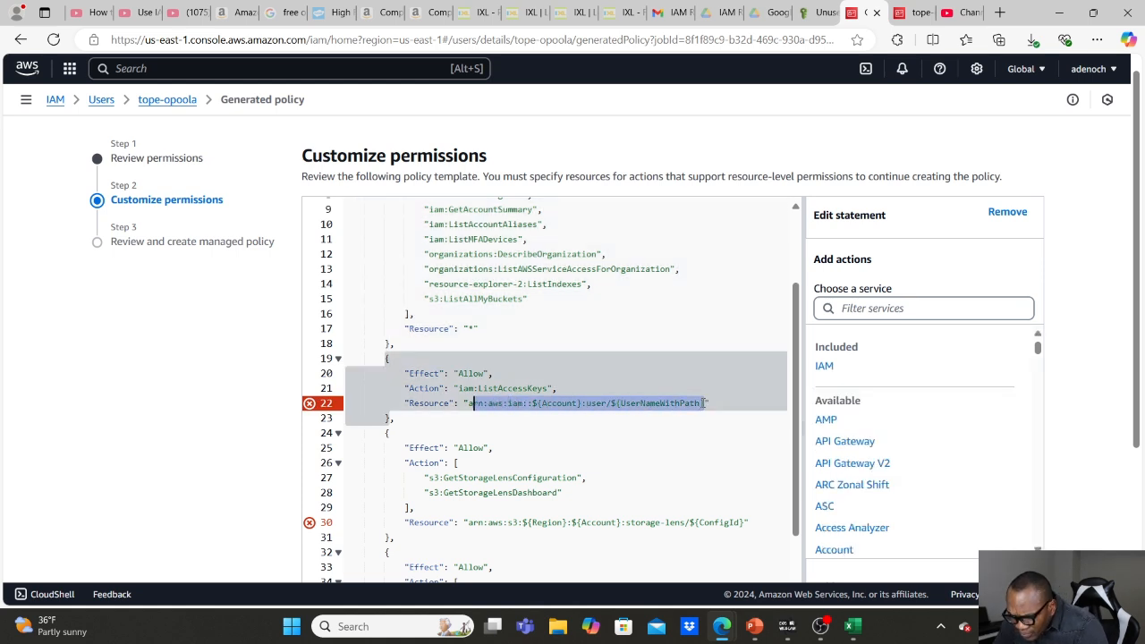
{"action": "key", "text": "ctrl+v"}
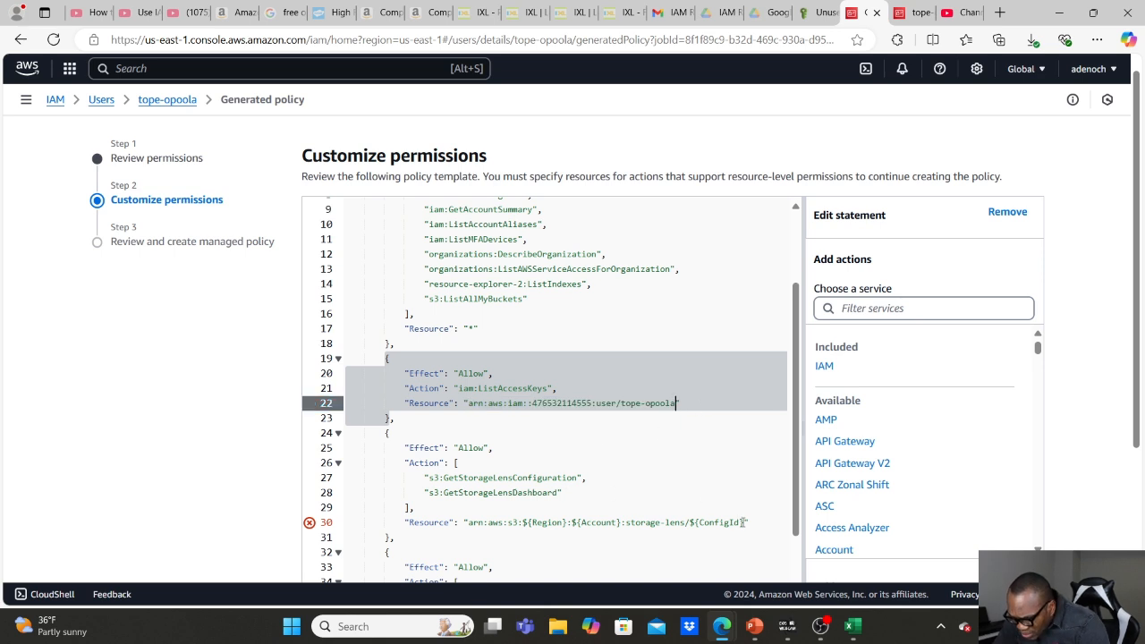
Replace the placeholder resource of the S3 Storage Lens statement (GetStorageLensConfiguration, GetStorageLensDashboard) with "*" and check the rest of the policy.
{"action": "left_click_drag", "start_coordinate": [743, 523], "coordinate": [467, 523]}
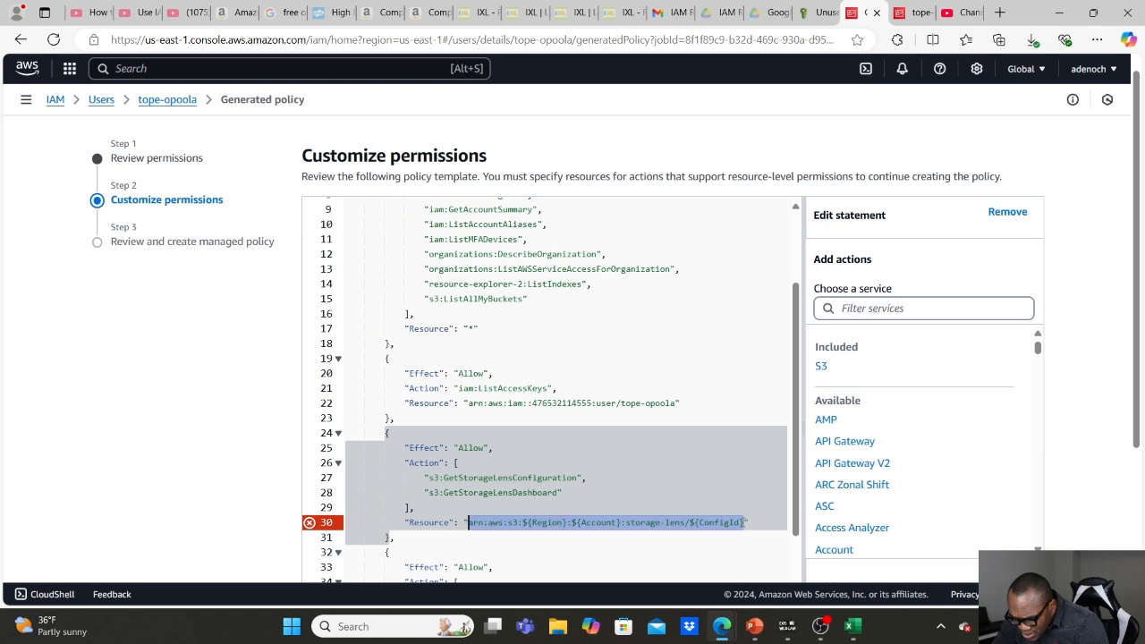
{"action": "type", "text": "*"}
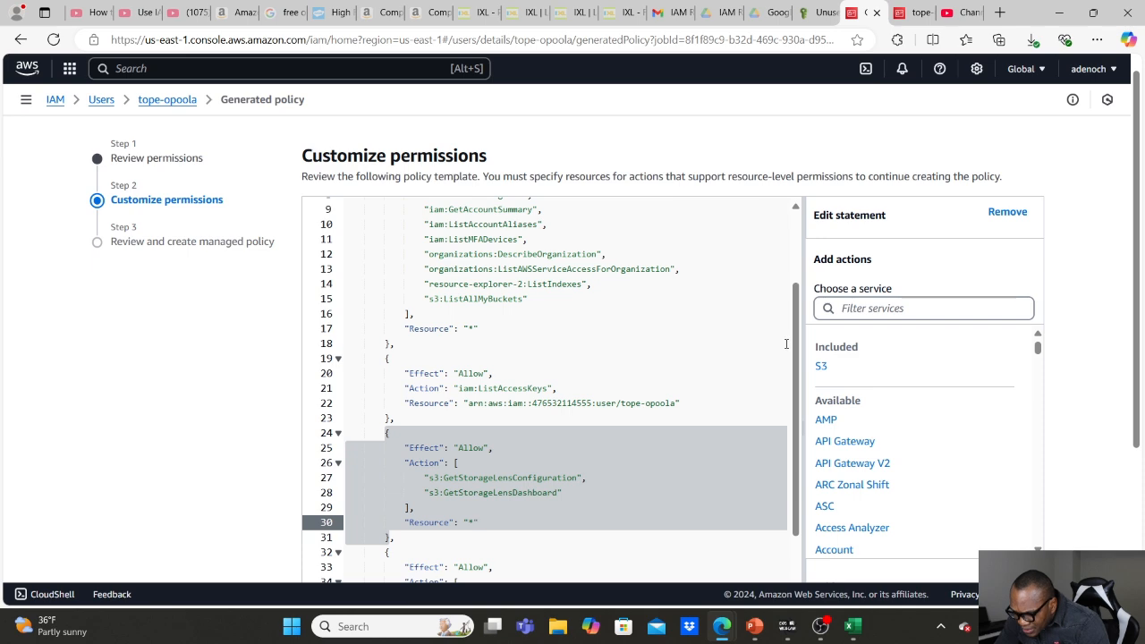
{"action": "left_click_drag", "start_coordinate": [797, 354], "coordinate": [799, 471]}
{"action": "scroll", "coordinate": [801, 483], "scroll_direction": "down", "scroll_amount": 5}
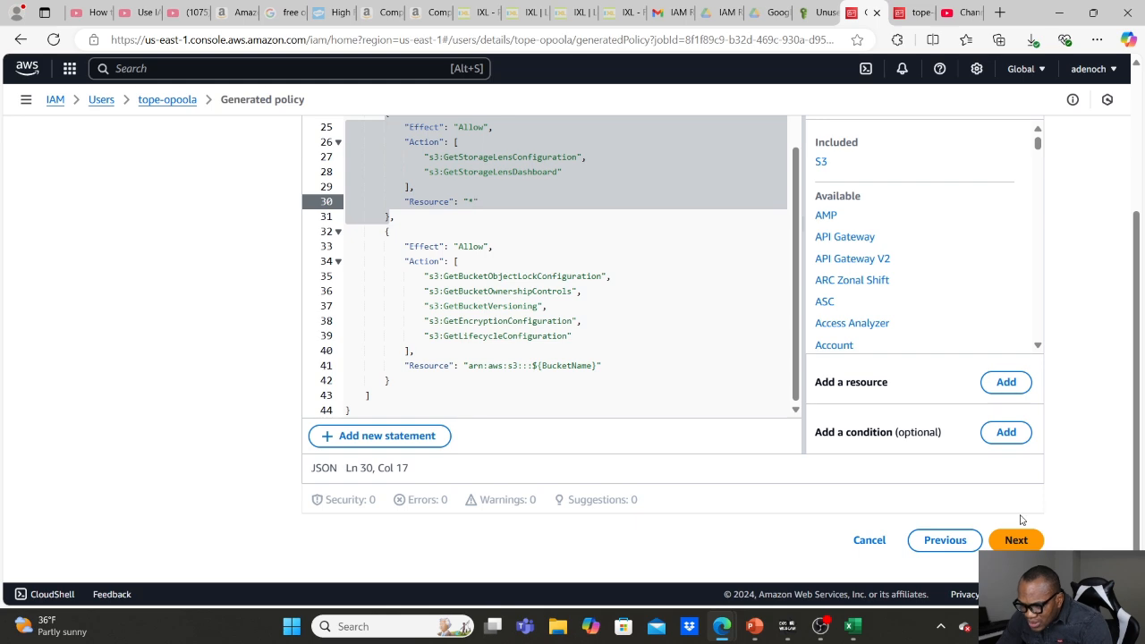
Continue to the policy review, keep the suggested name and description, and create the managed policy with attachment to the IAM user enabled.
{"action": "left_click", "coordinate": [1018, 540]}
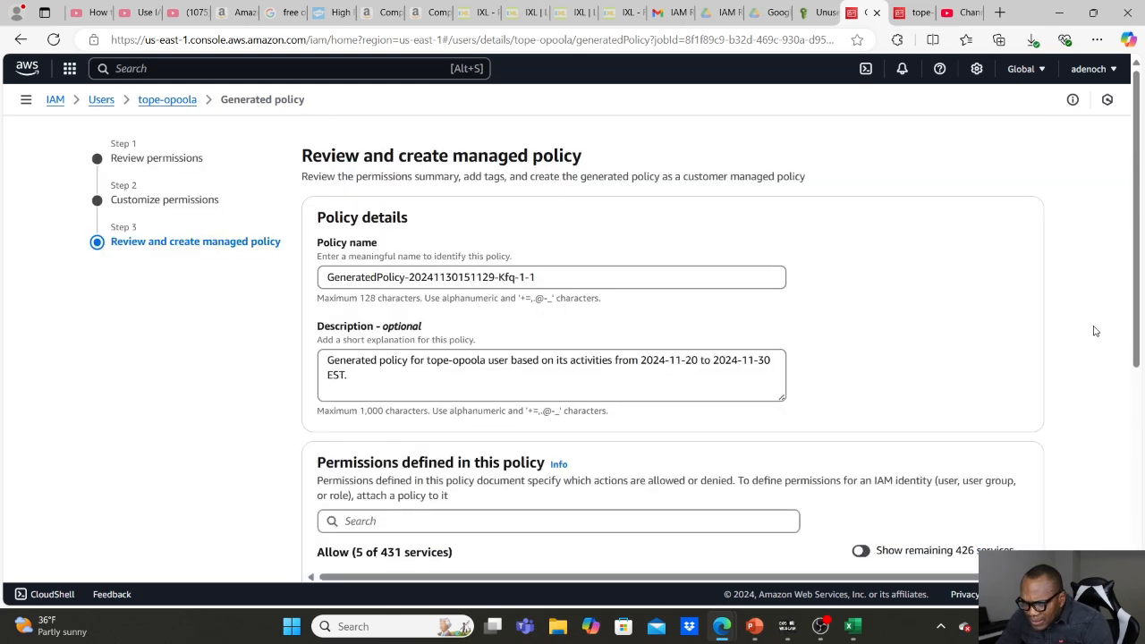
{"action": "scroll", "coordinate": [1094, 331], "scroll_direction": "down", "scroll_amount": 5}
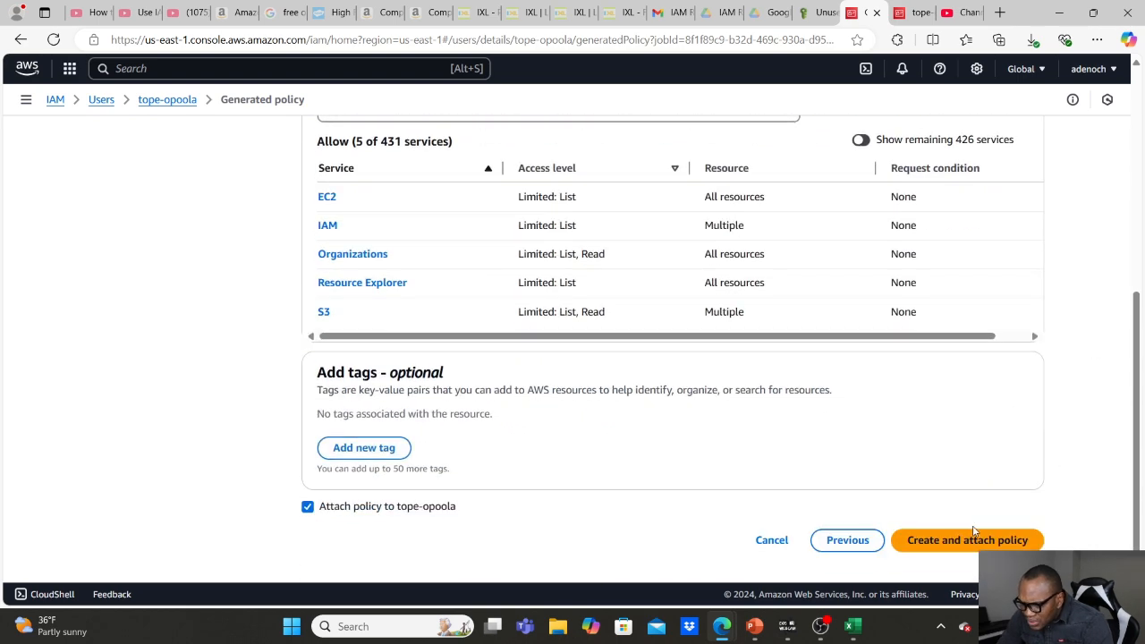
{"action": "left_click", "coordinate": [965, 547]}
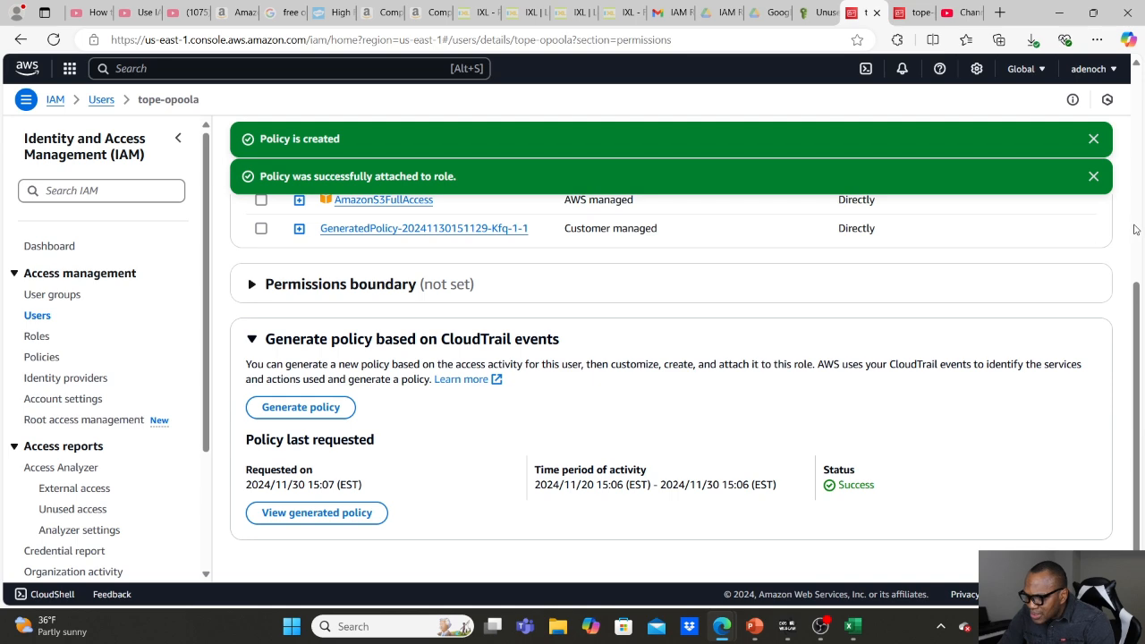
Remove the AmazonS3FullAccess policy from the IAM user's permissions, keeping the generated policy attached.
{"action": "scroll", "coordinate": [1135, 229], "scroll_direction": "up", "scroll_amount": 4}
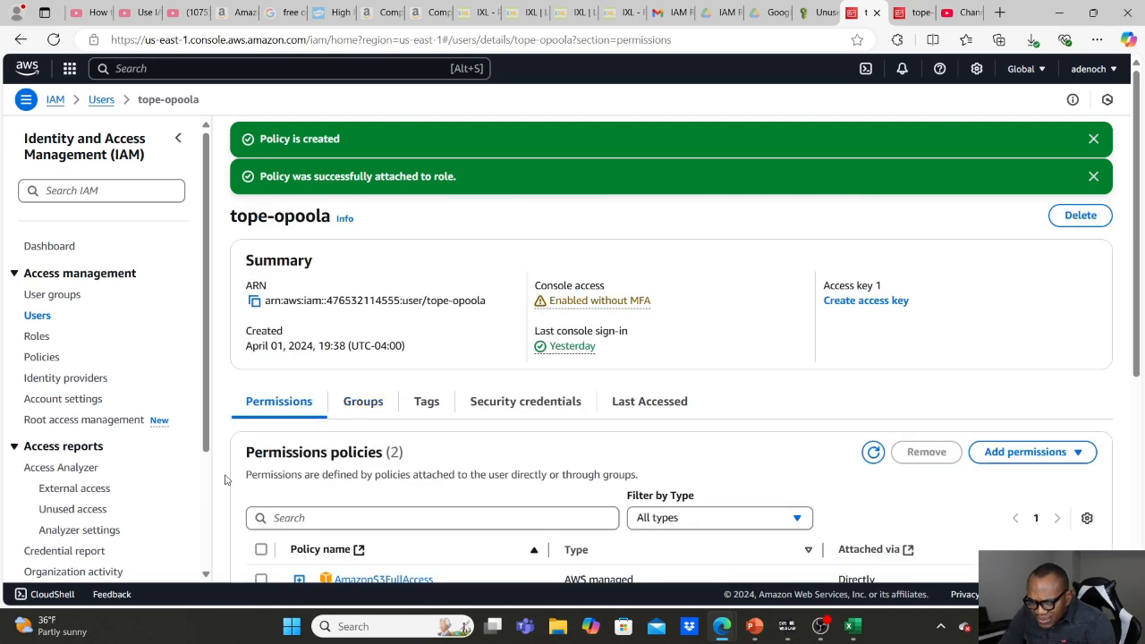
{"action": "scroll", "coordinate": [217, 477], "scroll_direction": "down", "scroll_amount": 2}
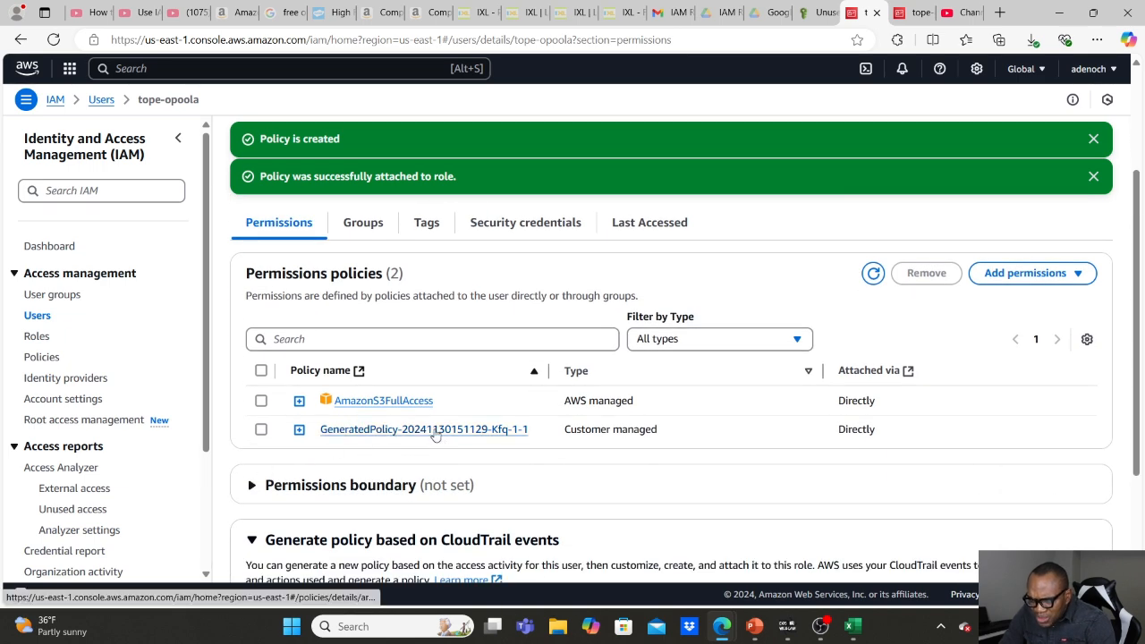
{"action": "left_click", "coordinate": [261, 401]}
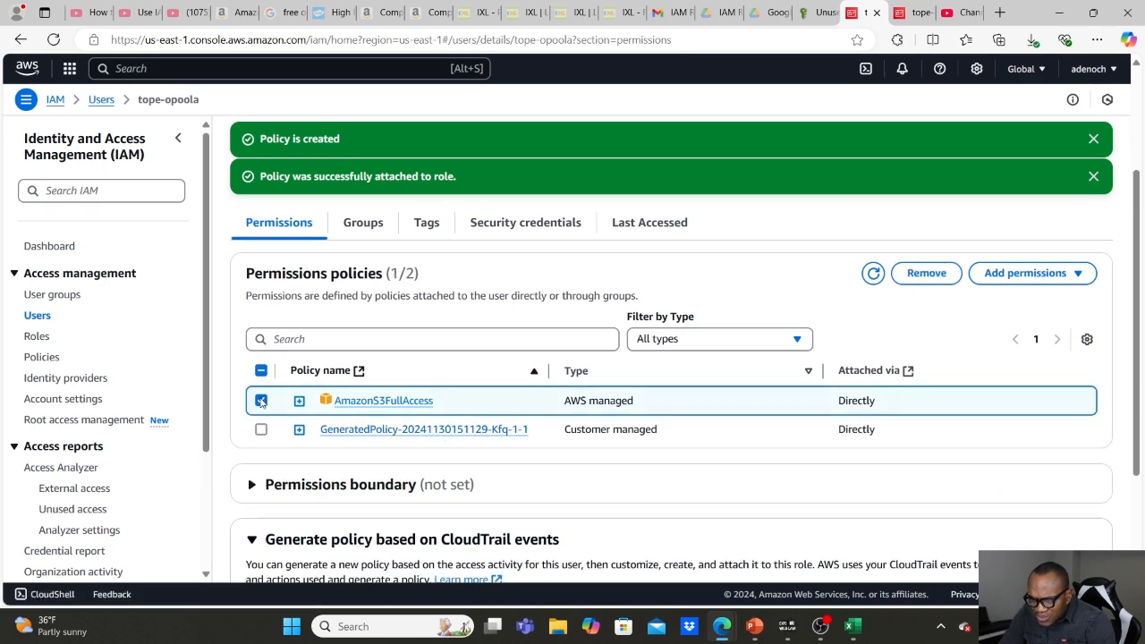
{"action": "left_click", "coordinate": [921, 274]}
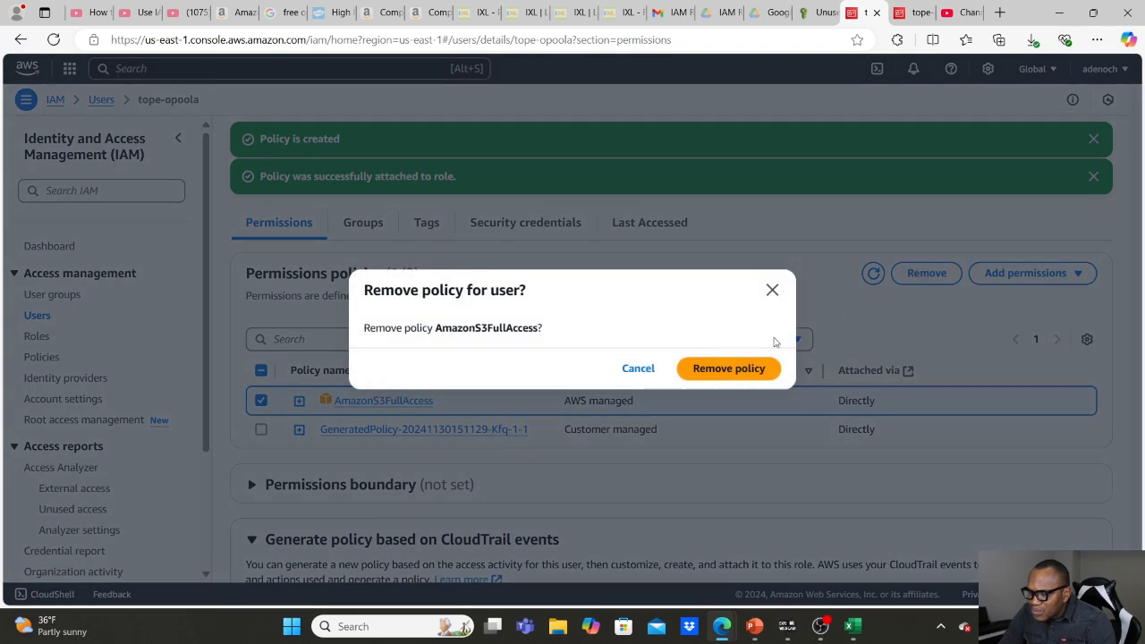
{"action": "left_click", "coordinate": [746, 368]}
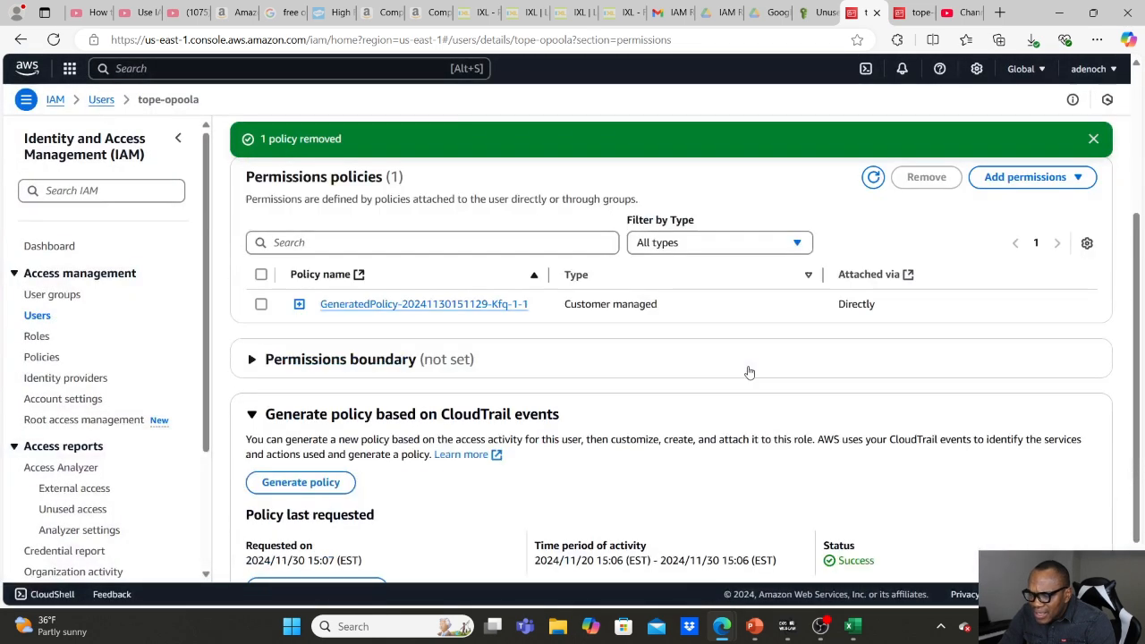